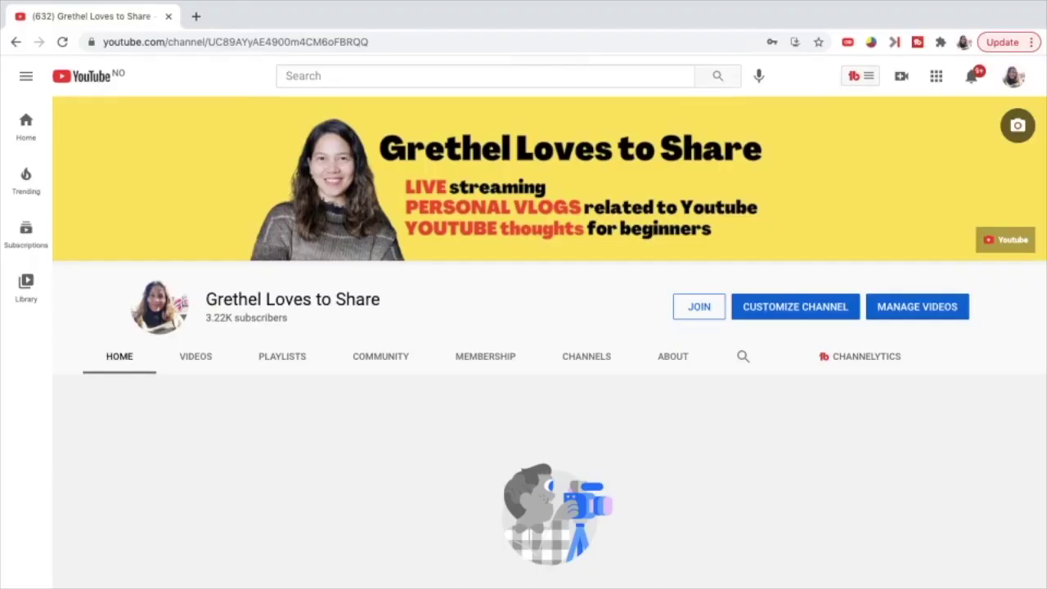
Switch from the account menu to YouTube Studio and open the Channel customization Layout tab.
{"action": "left_click", "coordinate": [1013, 76]}
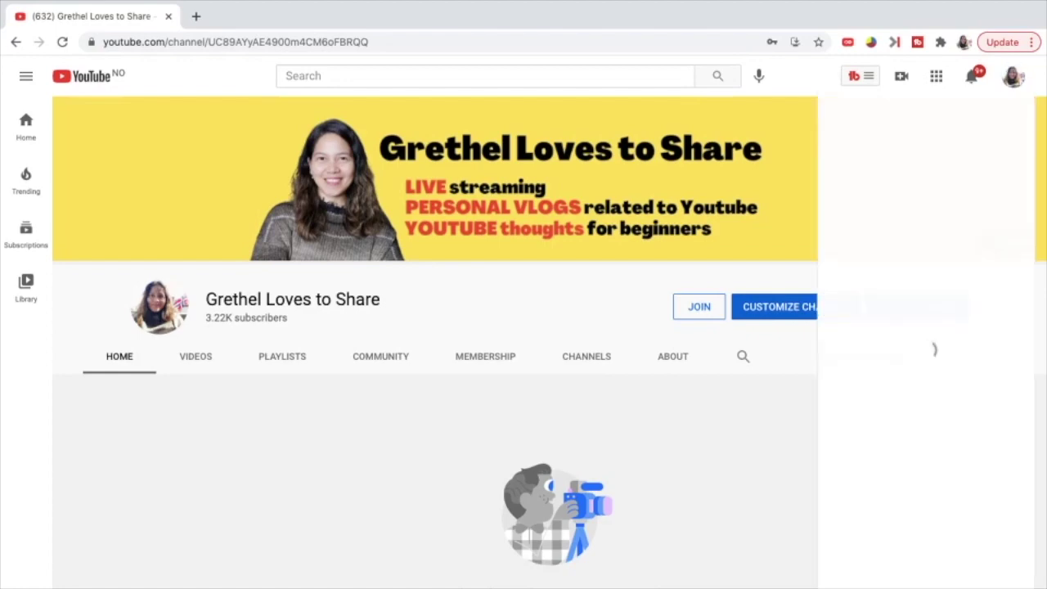
{"action": "left_click", "coordinate": [867, 244]}
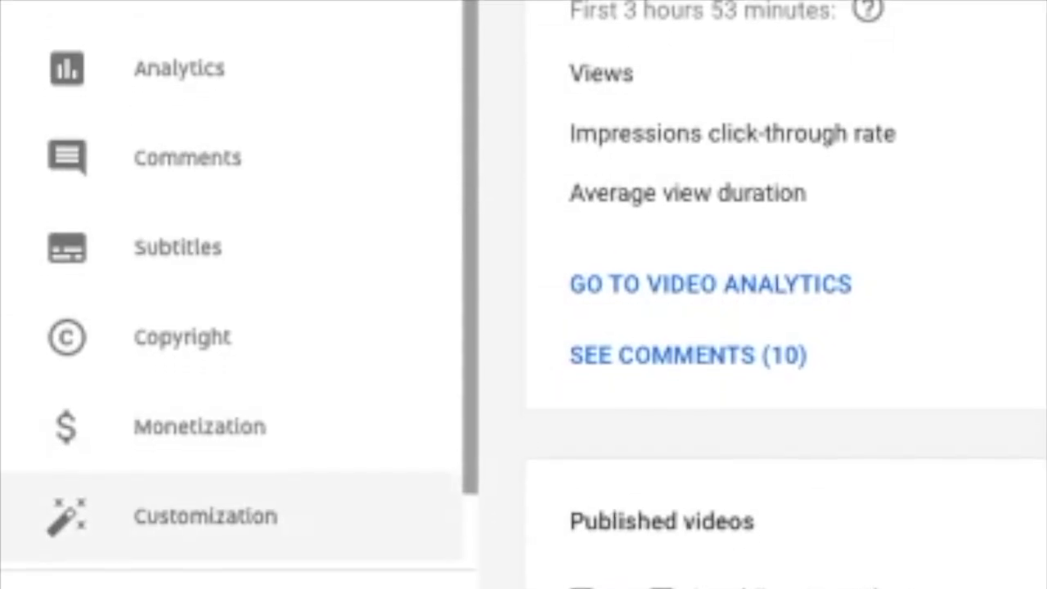
{"action": "left_click", "coordinate": [205, 541]}
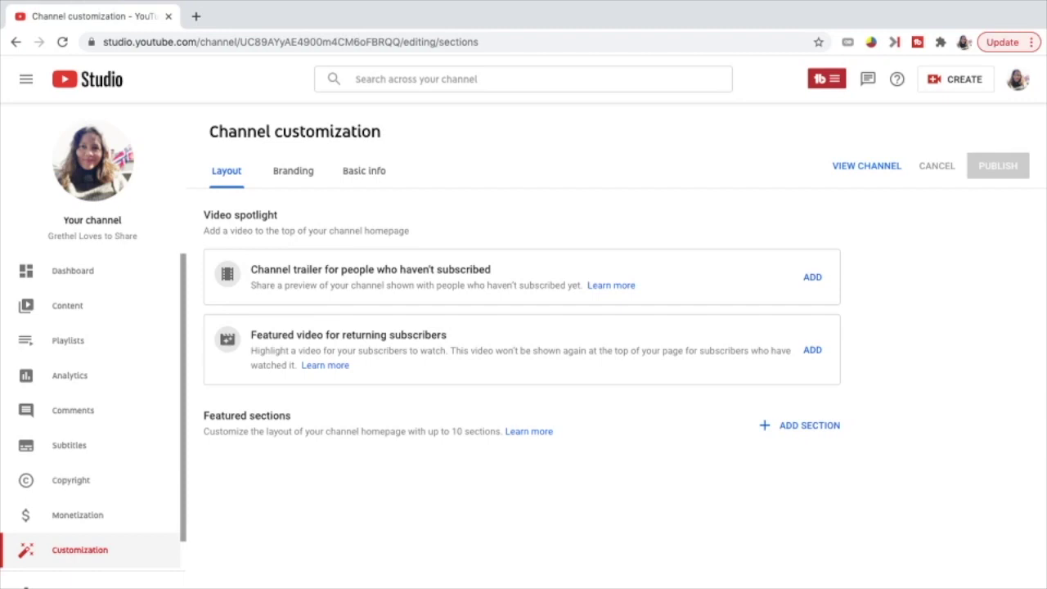
Set the 'Channel Introduction' video as the trailer for viewers who haven't subscribed.
{"action": "left_click", "coordinate": [812, 349]}
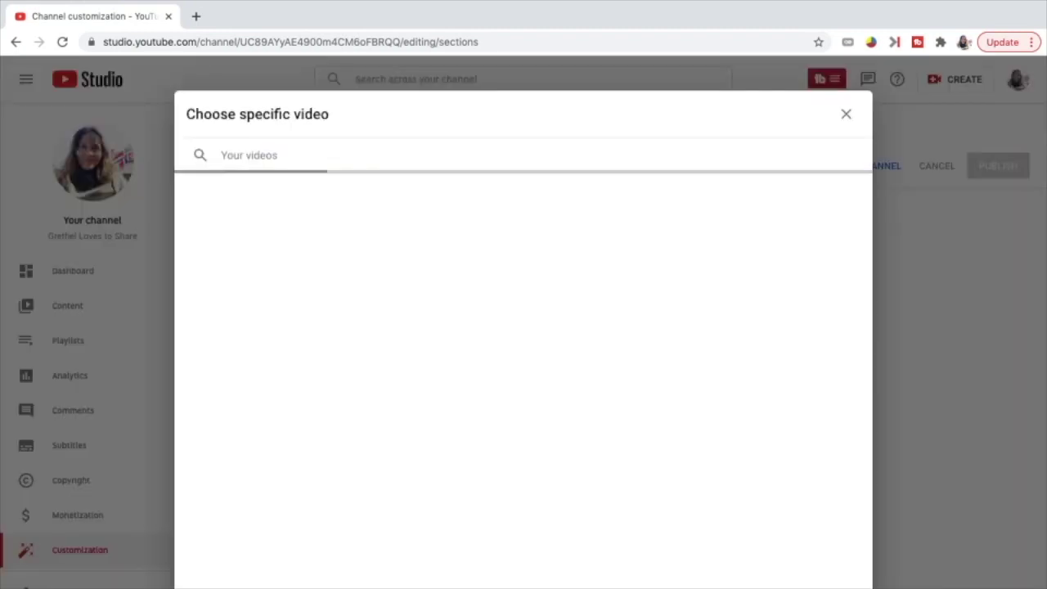
{"action": "scroll", "coordinate": [523, 376], "scroll_direction": "down", "scroll_amount": 2}
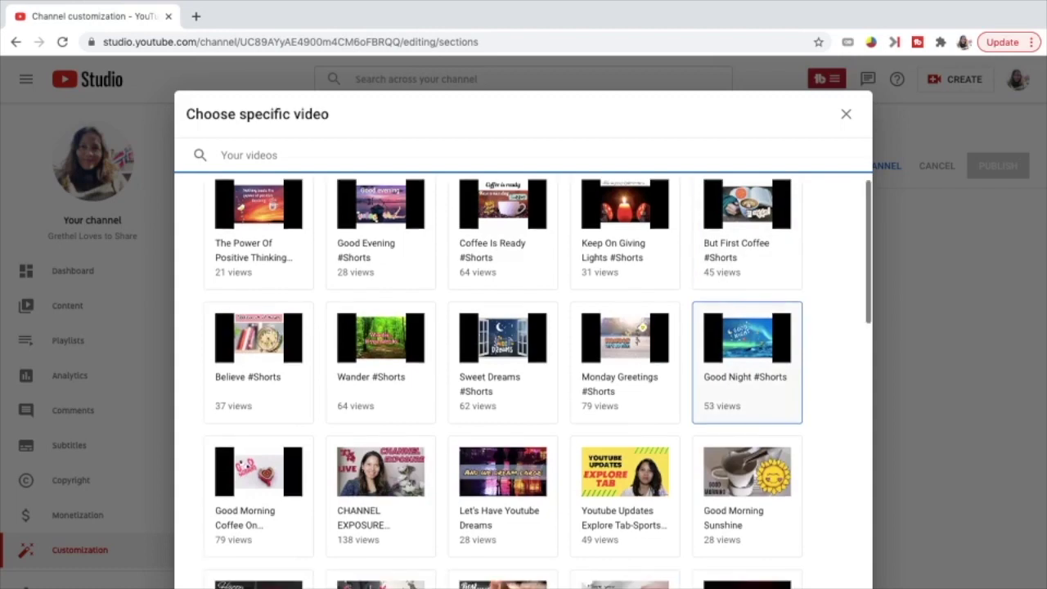
{"action": "scroll", "coordinate": [746, 237], "scroll_direction": "down", "scroll_amount": 6}
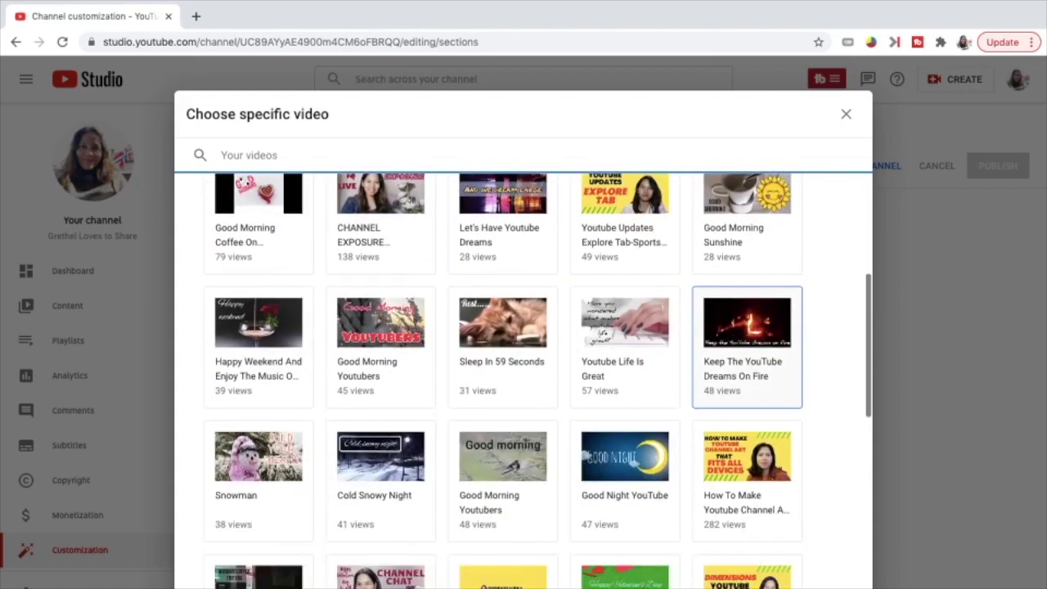
{"action": "left_click", "coordinate": [246, 154]}
{"action": "type", "text": "Channel "}
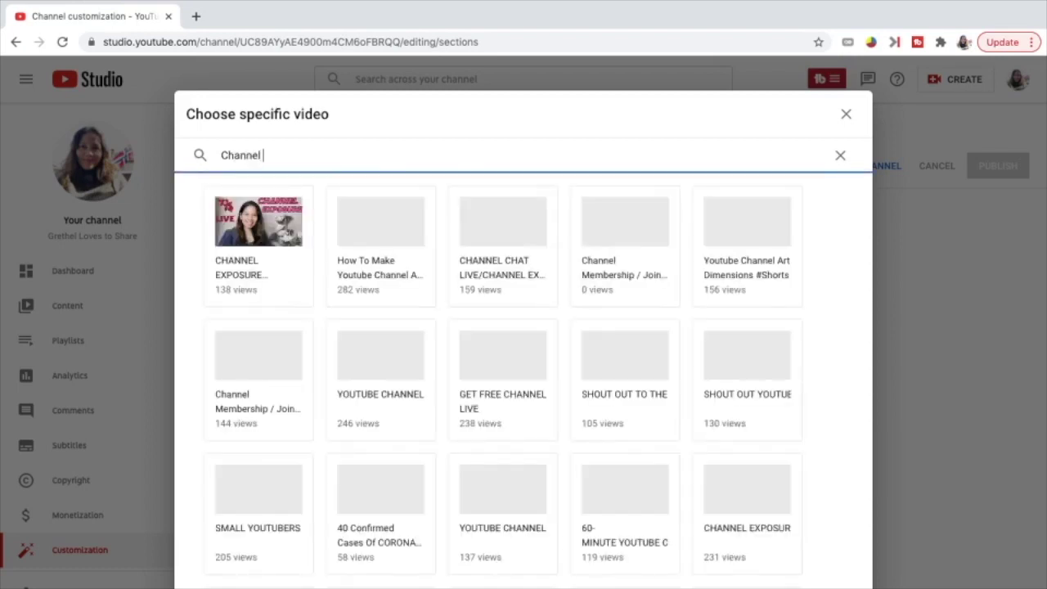
{"action": "type", "text": "Introduction"}
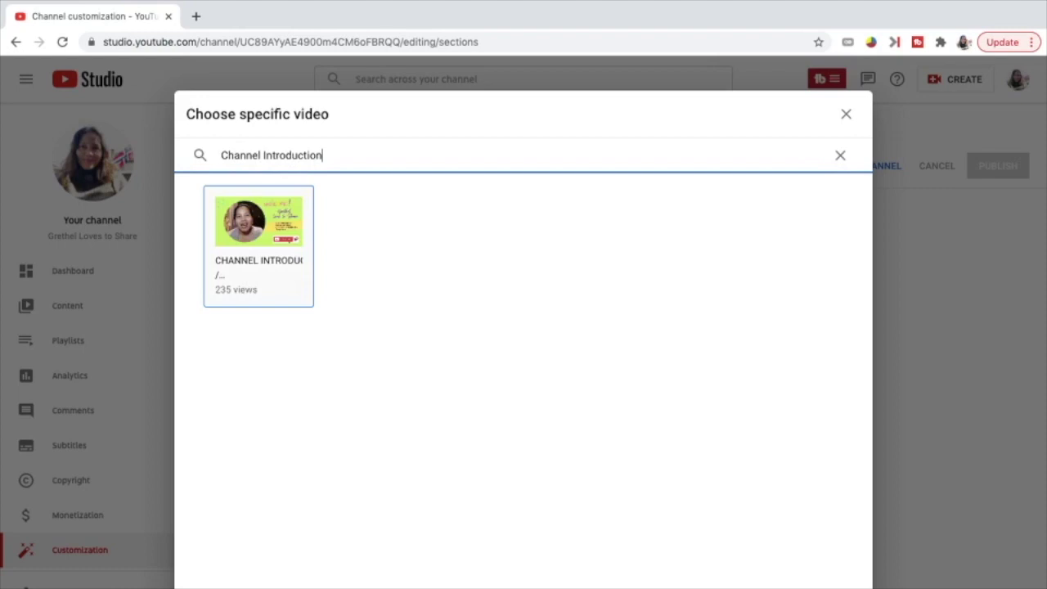
{"action": "key", "text": "Return"}
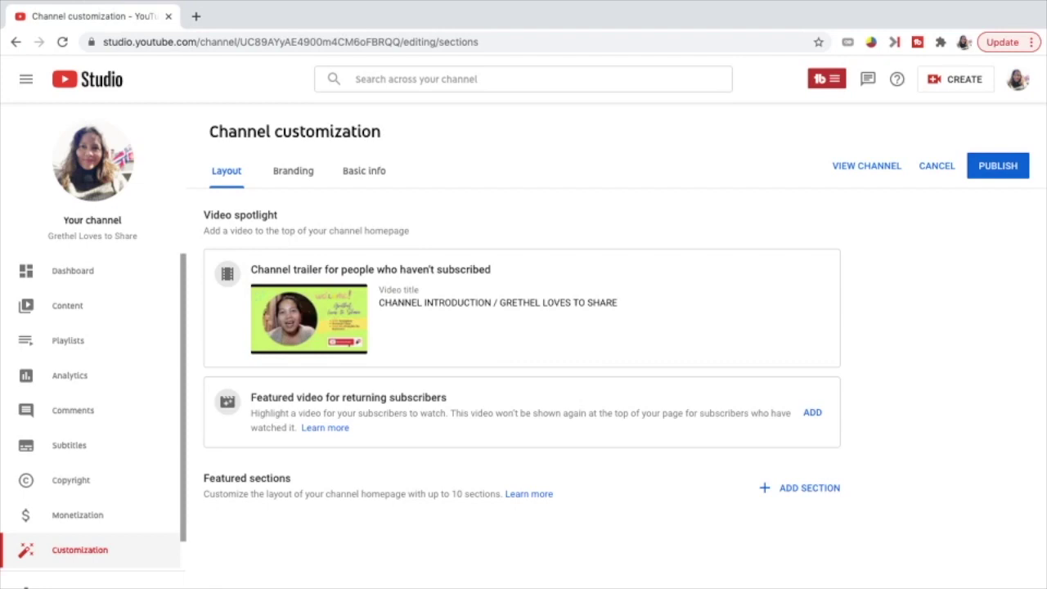
Make 'Start Your Own Channel on Youtube' the featured video for returning subscribers.
{"action": "left_click", "coordinate": [813, 412]}
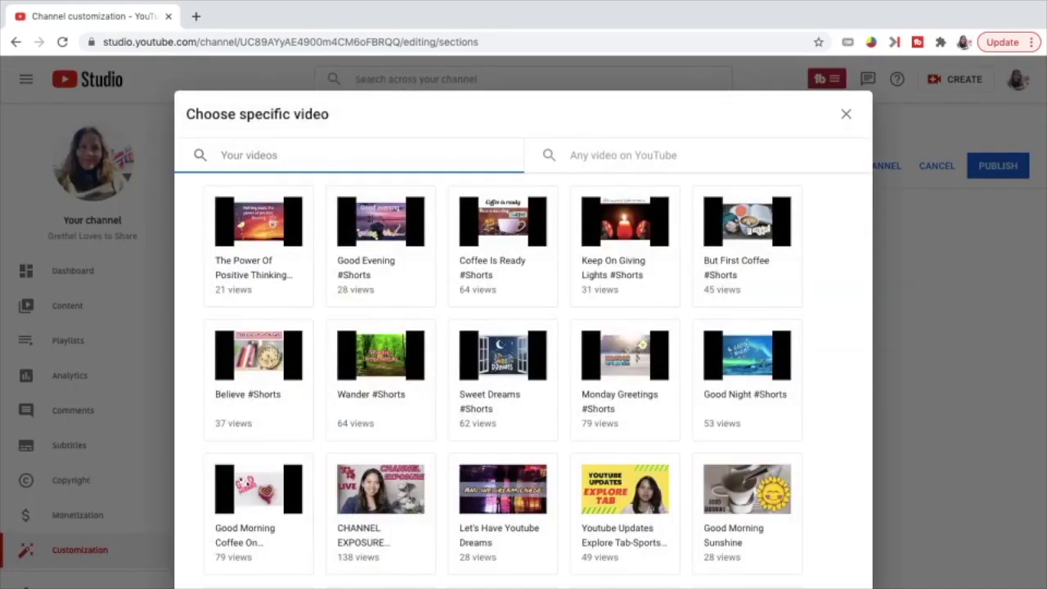
{"action": "type", "text": "Start Your Own"}
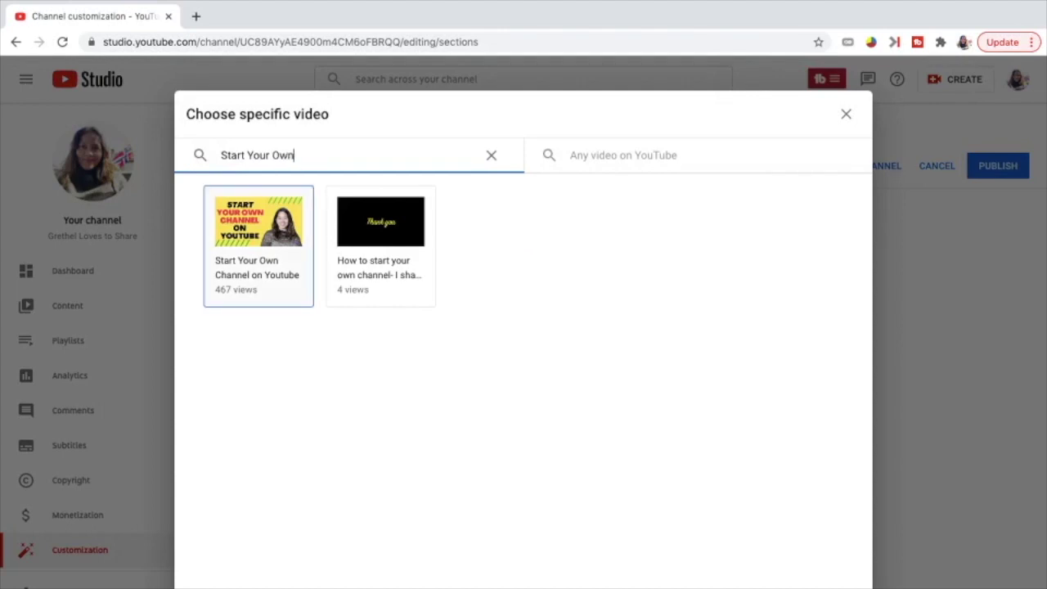
{"action": "key", "text": "Return"}
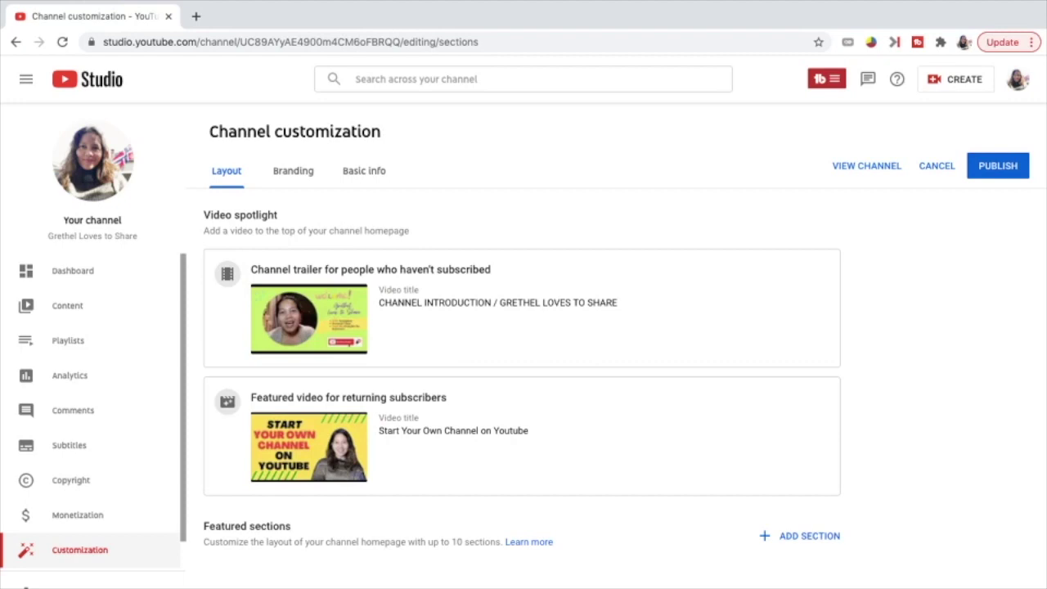
{"action": "left_click", "coordinate": [801, 536]}
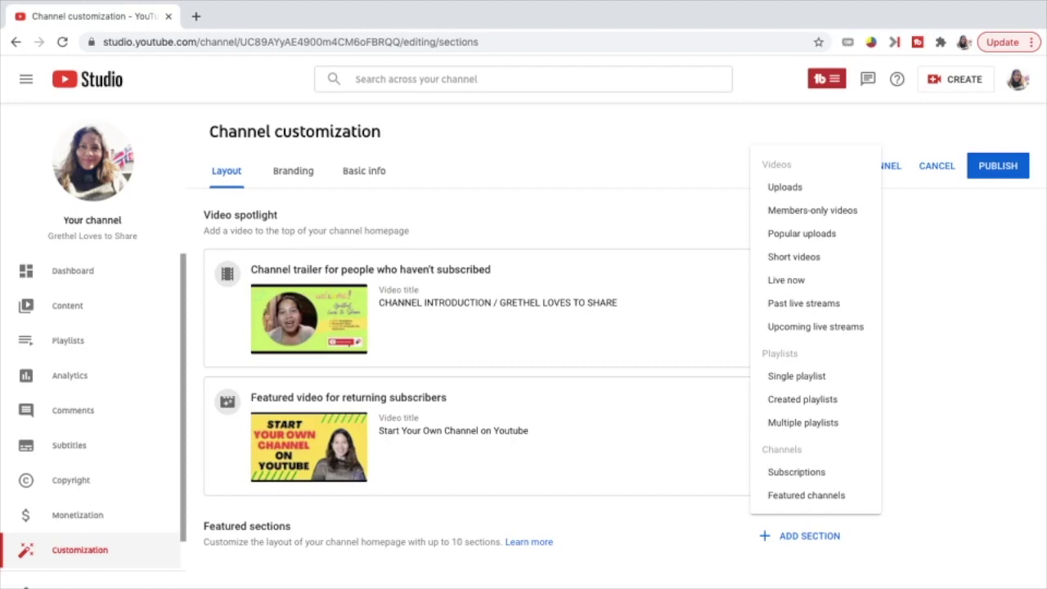
Add Uploads, Popular uploads, Short videos, Live now, Past live streams and Upcoming live streams sections.
{"action": "left_click", "coordinate": [785, 188]}
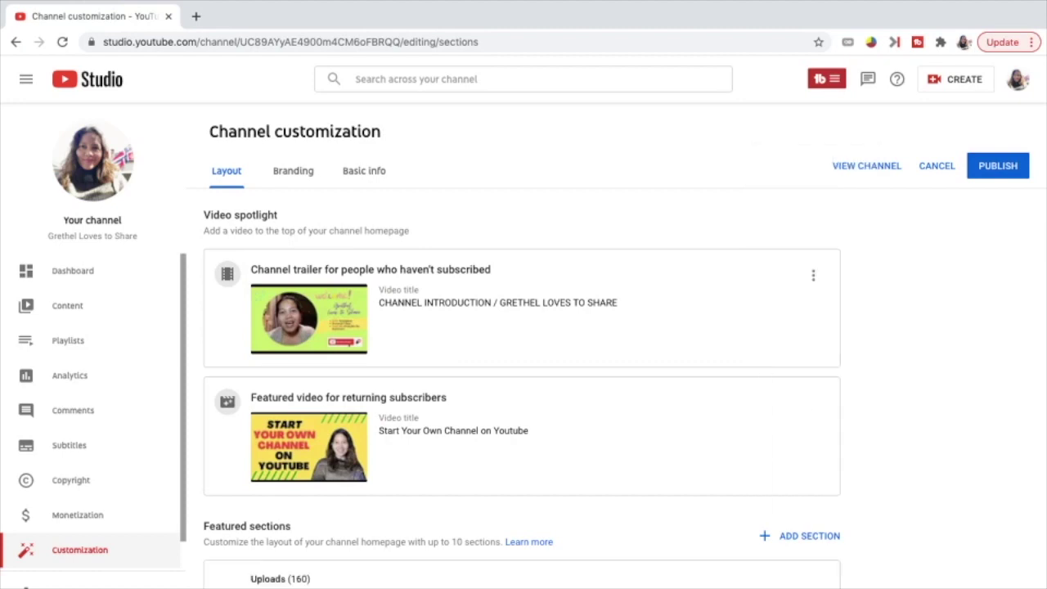
{"action": "left_click", "coordinate": [797, 535]}
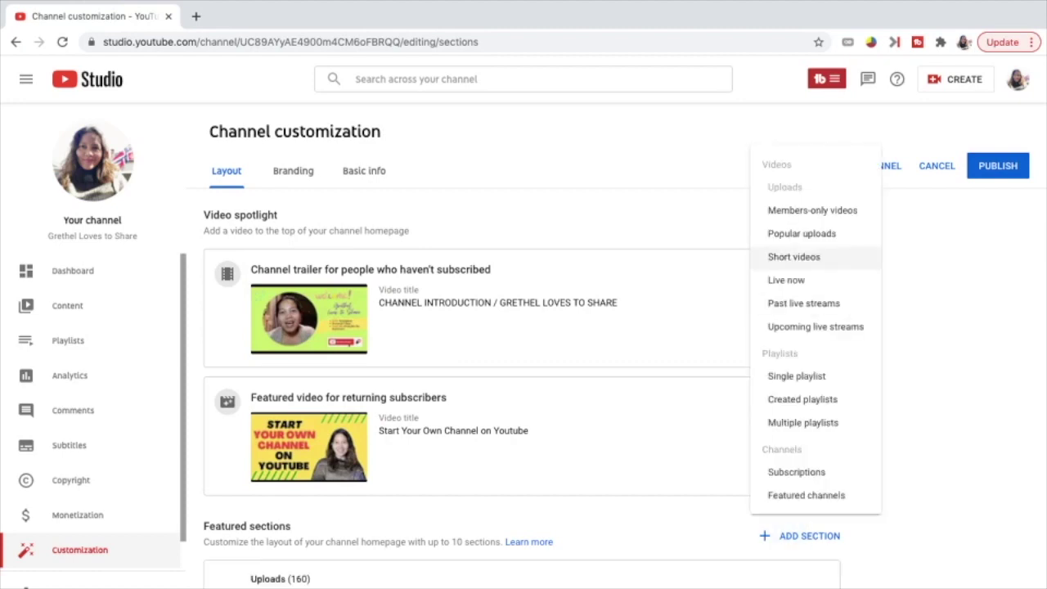
{"action": "left_click", "coordinate": [801, 234]}
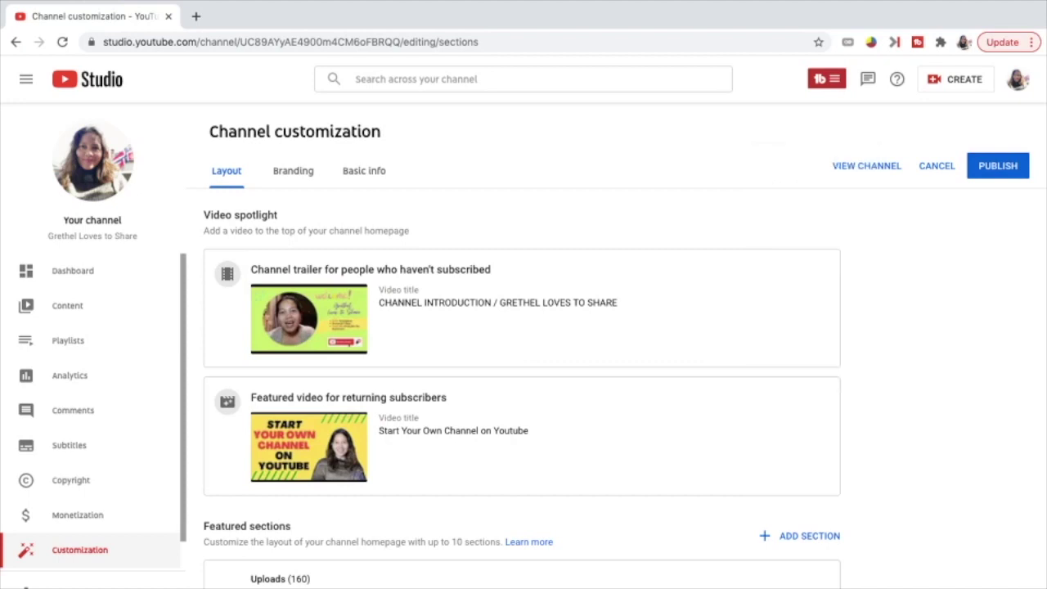
{"action": "left_click", "coordinate": [798, 536]}
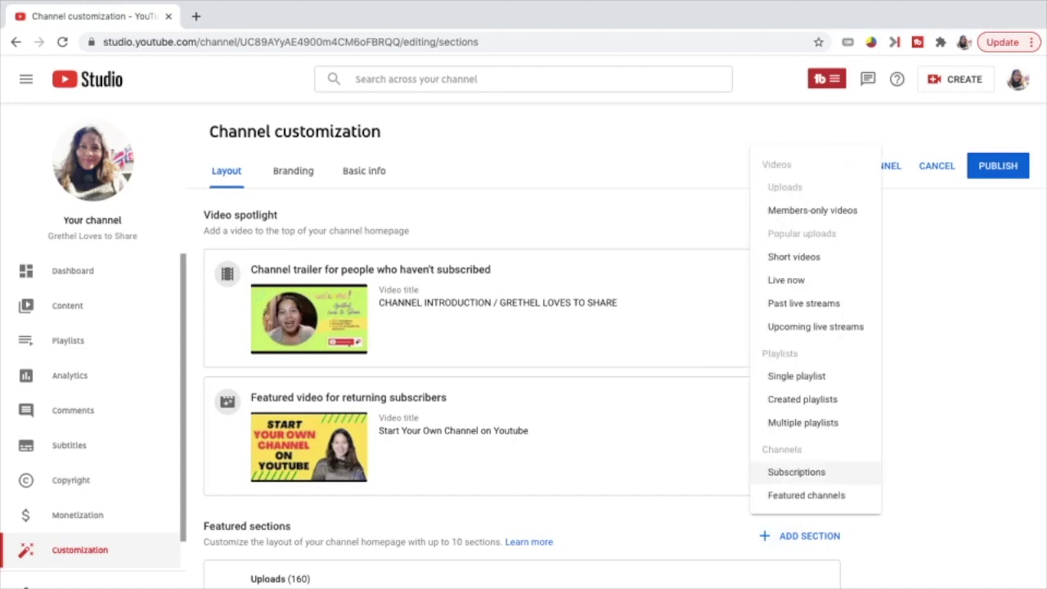
{"action": "left_click", "coordinate": [793, 256]}
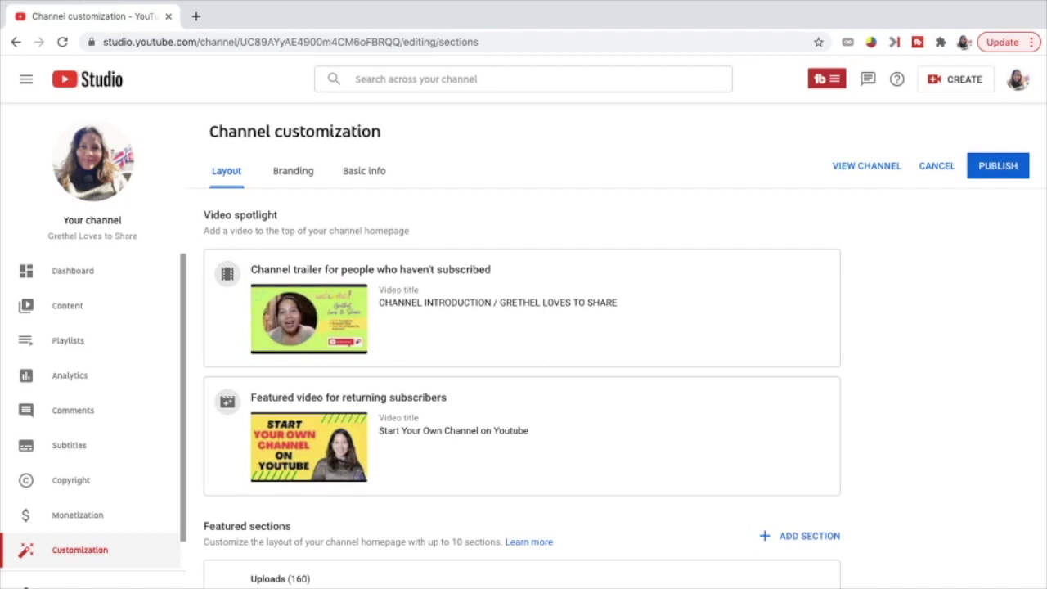
{"action": "left_click", "coordinate": [798, 536]}
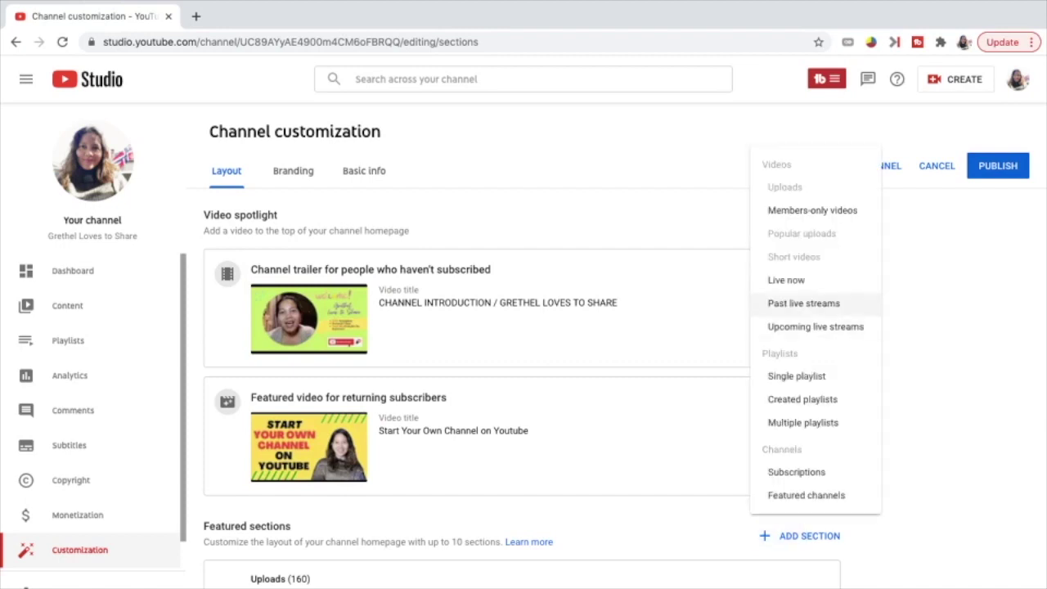
{"action": "left_click", "coordinate": [786, 280]}
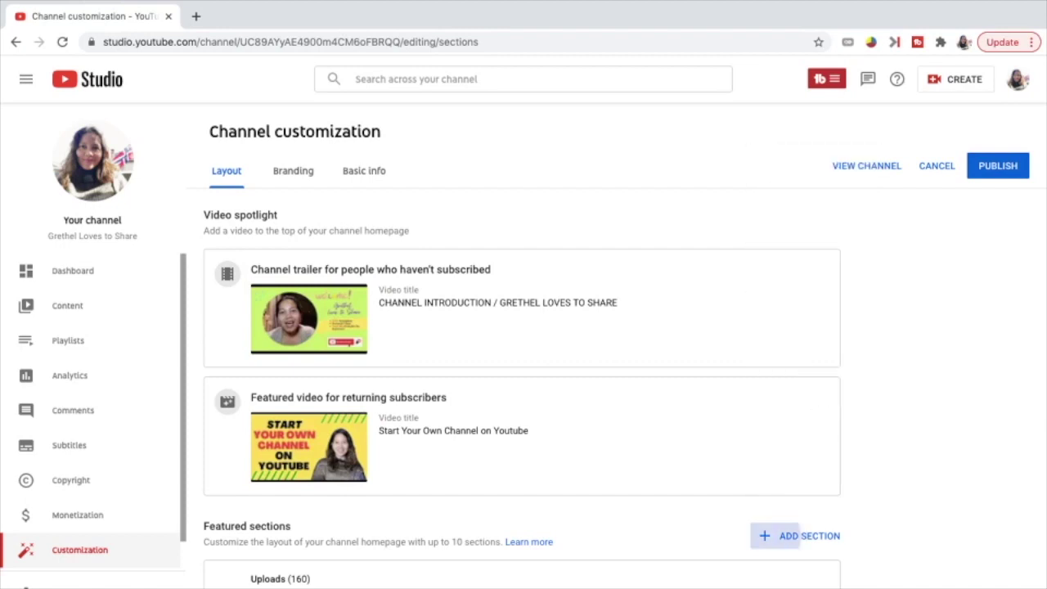
{"action": "left_click", "coordinate": [777, 536]}
{"action": "left_click", "coordinate": [798, 305]}
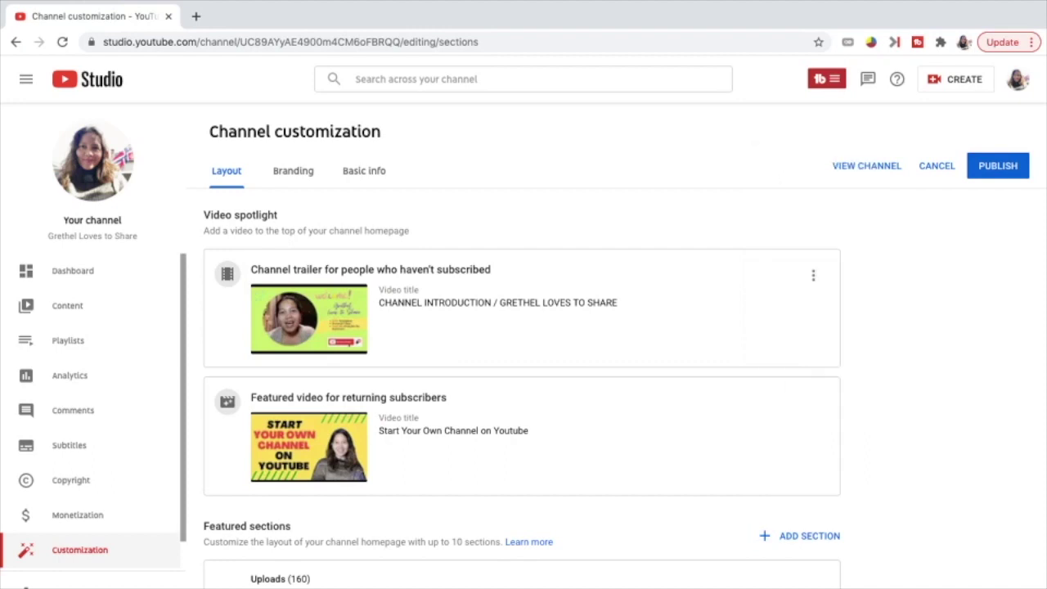
{"action": "left_click", "coordinate": [776, 536]}
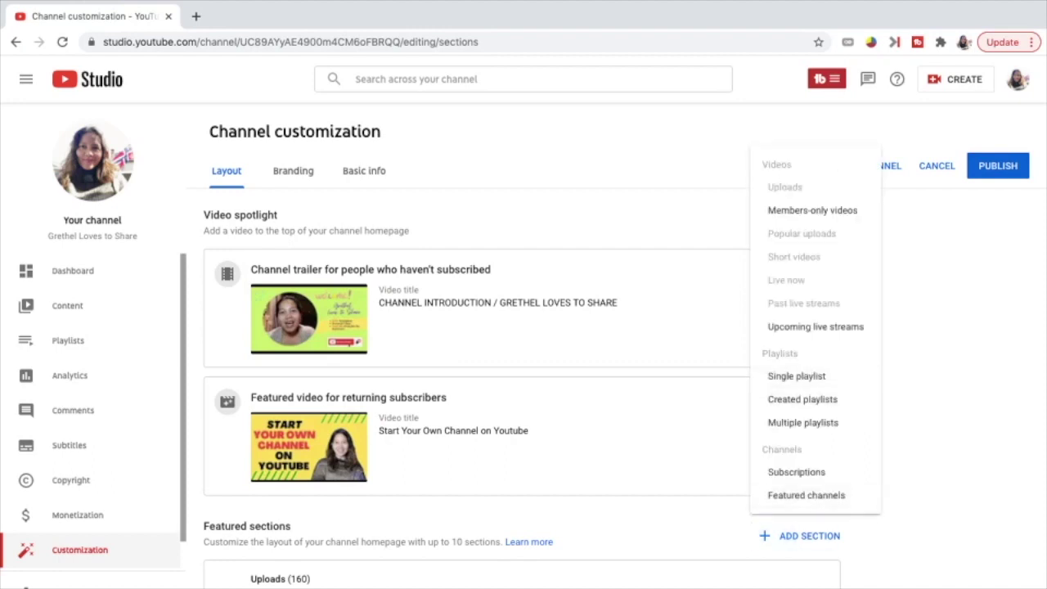
{"action": "left_click", "coordinate": [814, 326]}
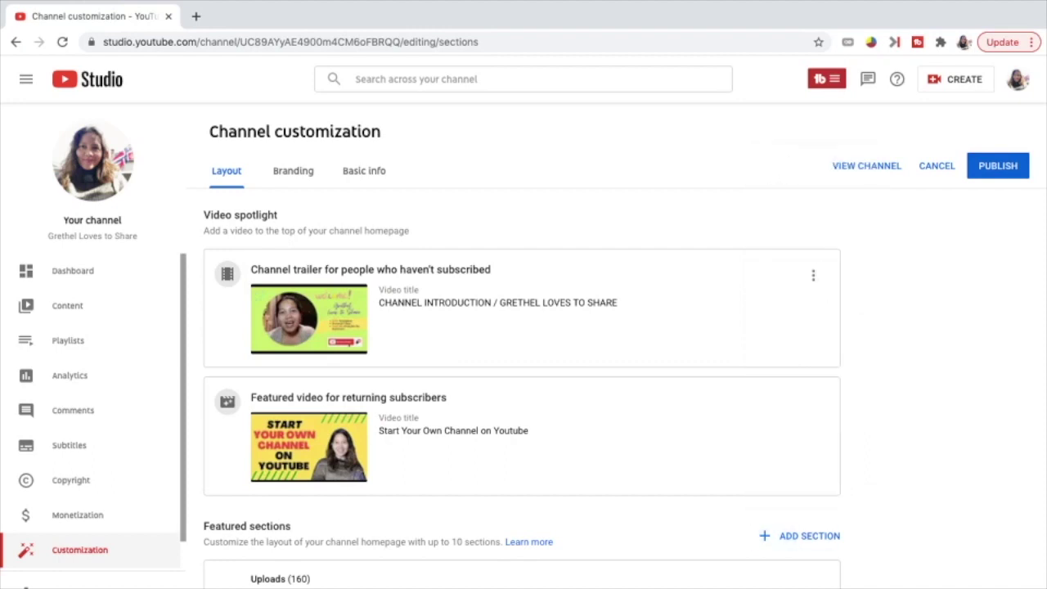
Add a YOUTUBE THOUGHT single-playlist section and start a Featured channels section.
{"action": "left_click", "coordinate": [773, 535]}
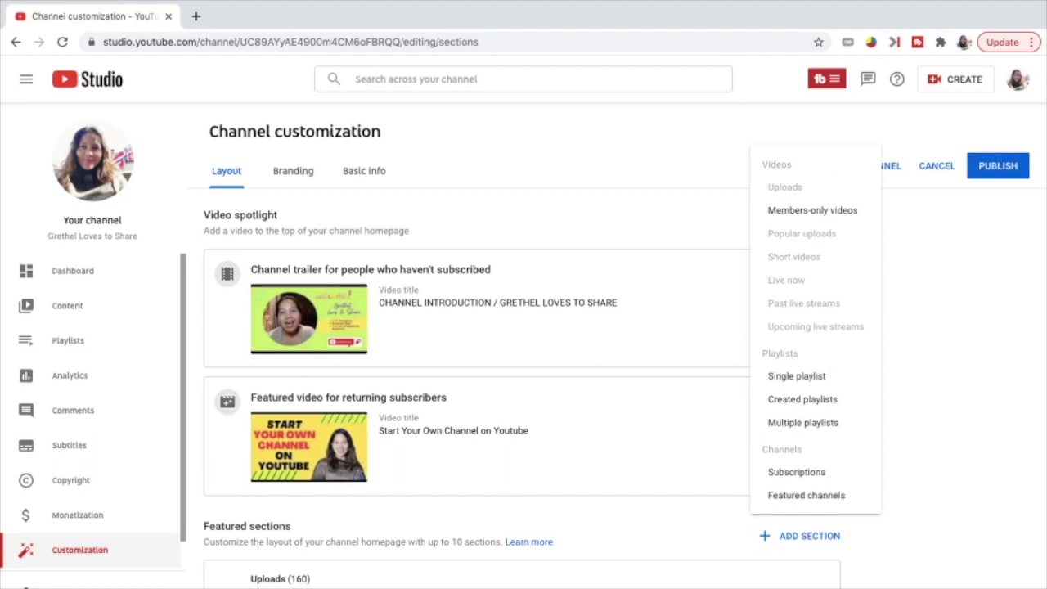
{"action": "left_click", "coordinate": [796, 375]}
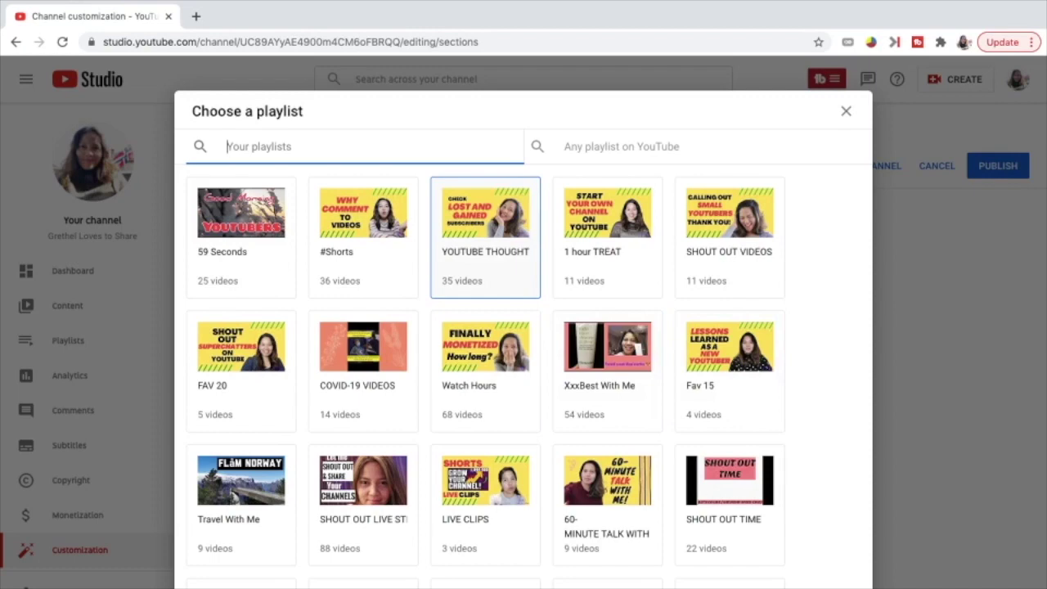
{"action": "left_click", "coordinate": [485, 237]}
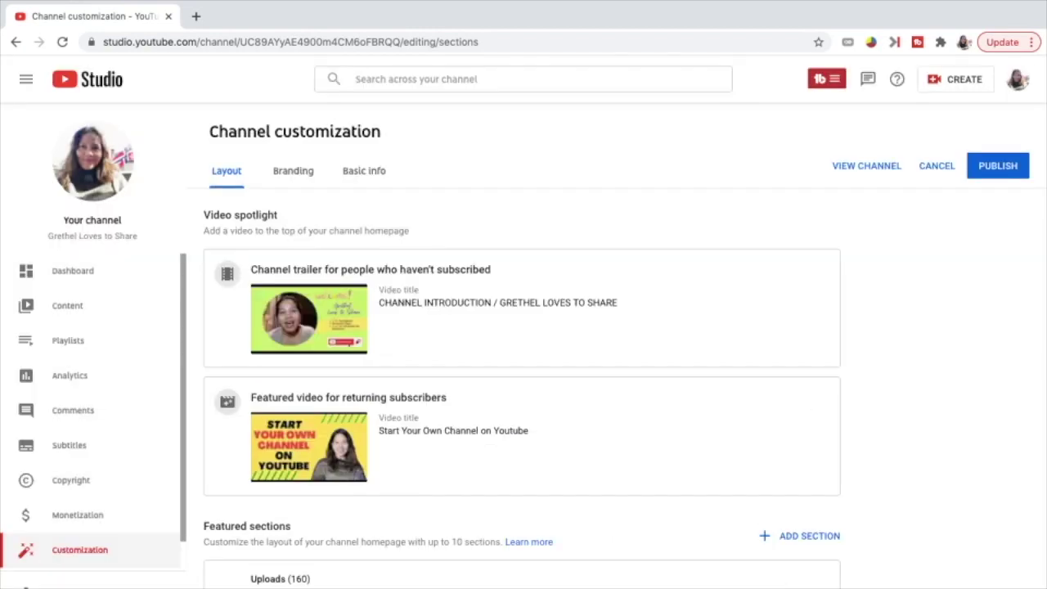
{"action": "left_click", "coordinate": [800, 536]}
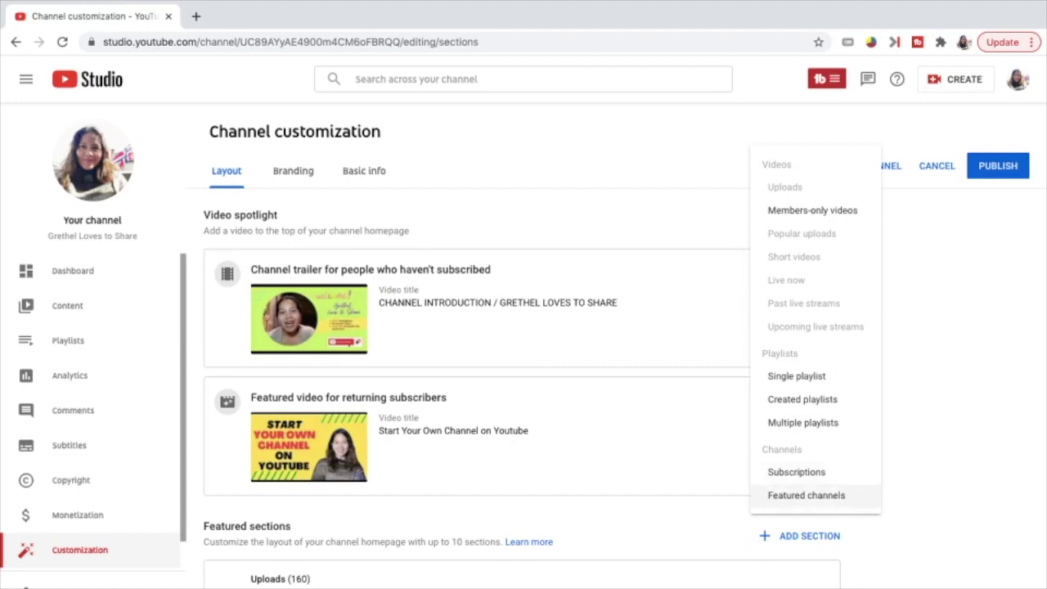
{"action": "left_click", "coordinate": [806, 494]}
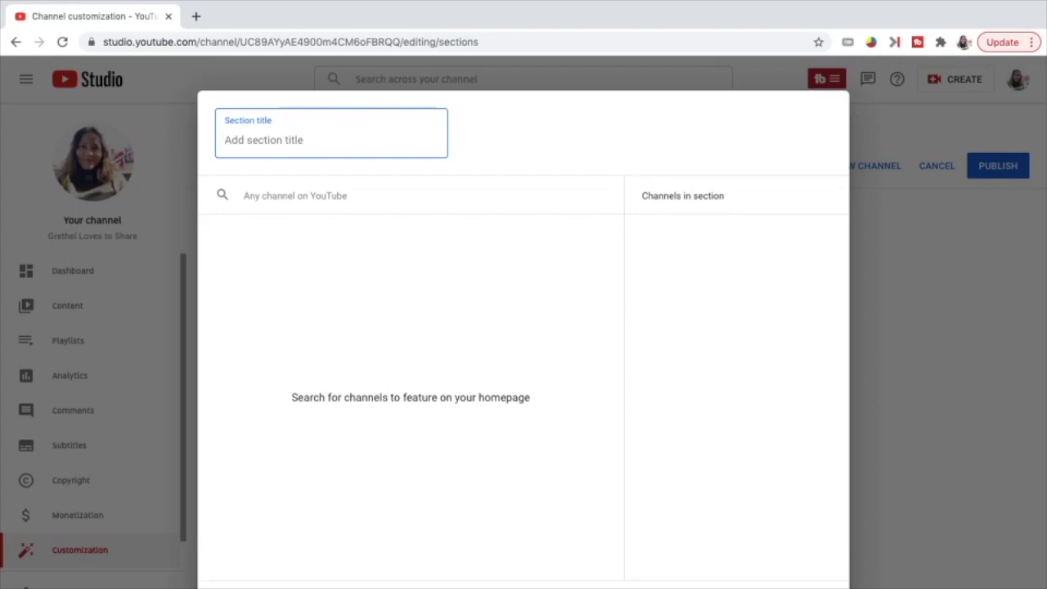
Title the section 'Featured Channel Members' and add its first two channels, including #RelaxHealCalm365.
{"action": "type", "text": "Featured Channel Members"}
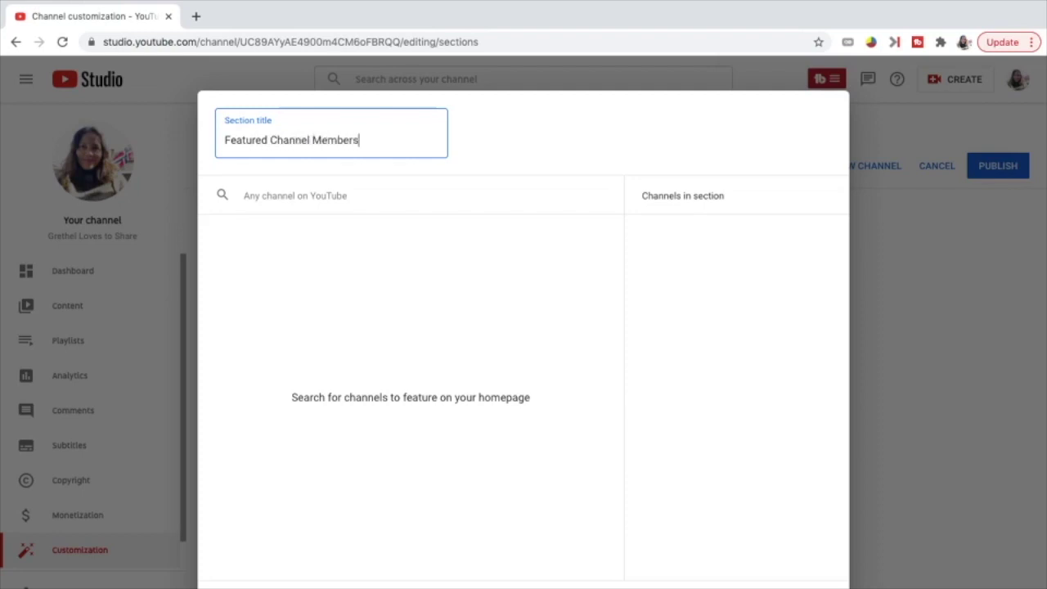
{"action": "left_click", "coordinate": [244, 195]}
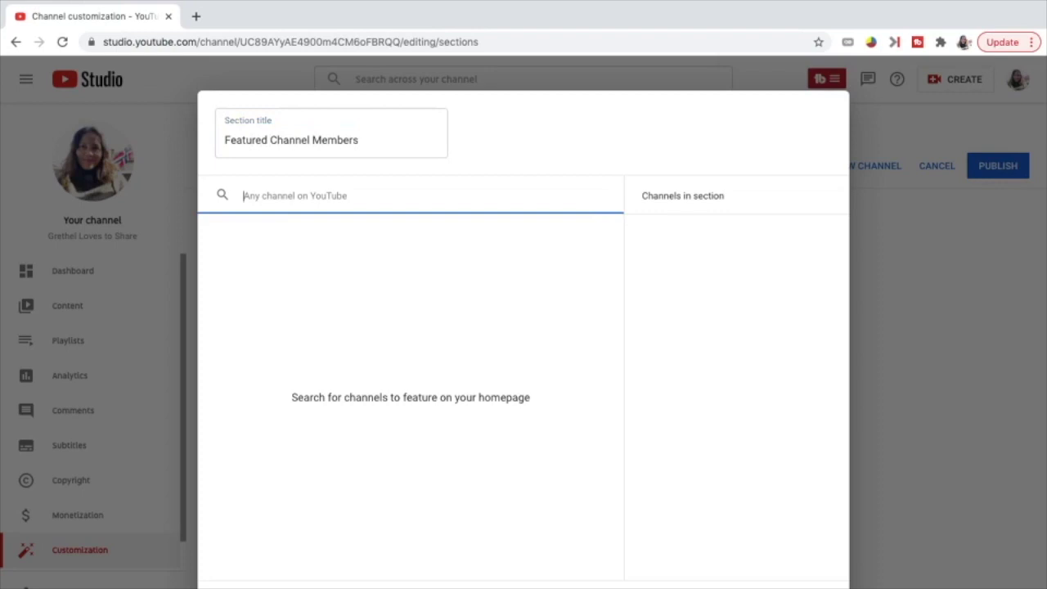
{"action": "type", "text": "Walt n Sarah"}
{"action": "left_click", "coordinate": [227, 252]}
{"action": "key", "text": "ctrl+a"}
{"action": "type", "text": "#"}
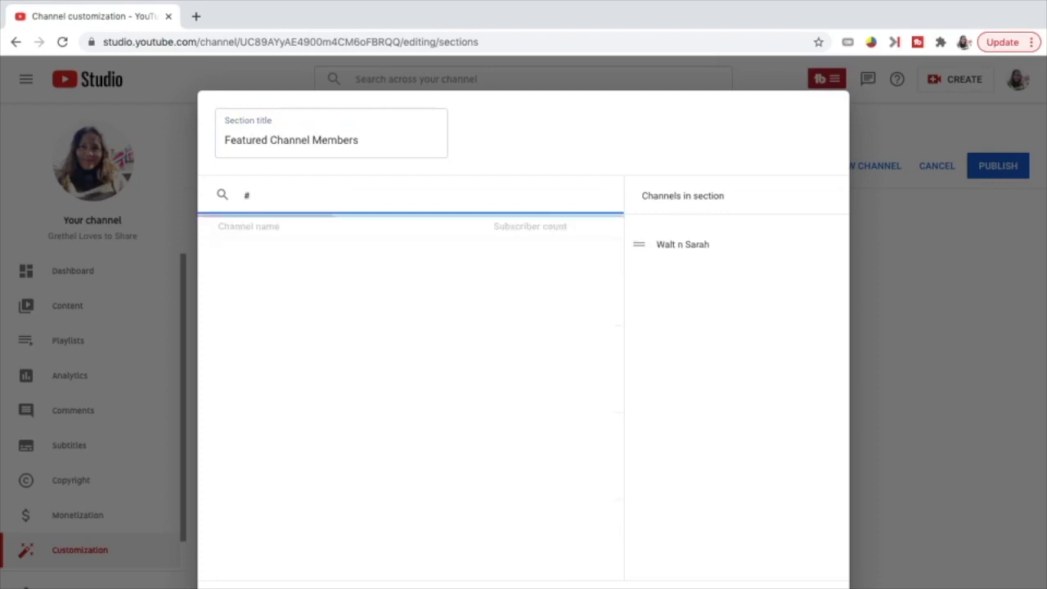
{"action": "type", "text": "RelaxHeal"}
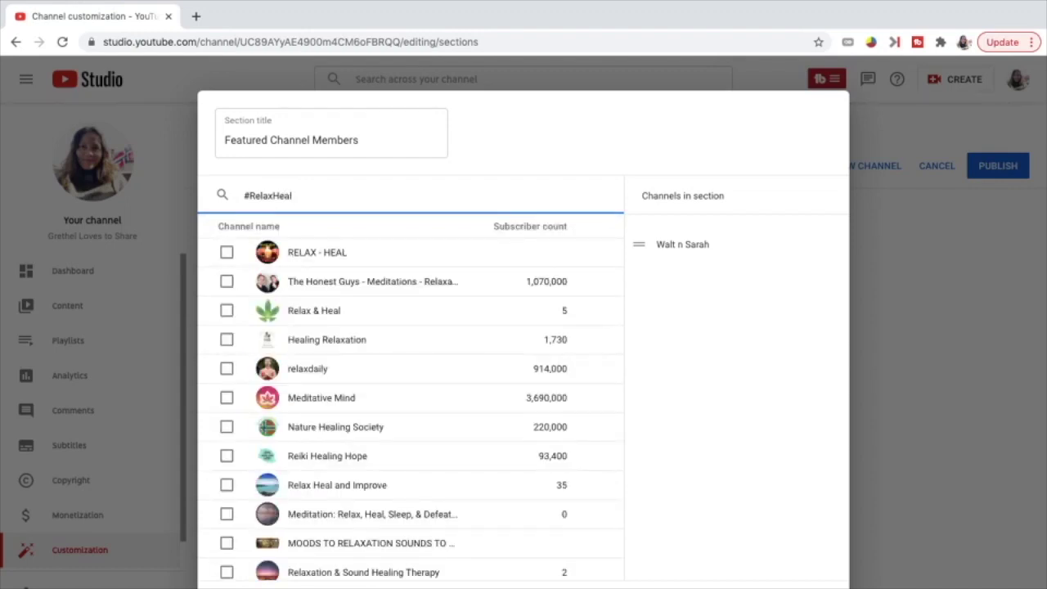
{"action": "type", "text": "Calm365"}
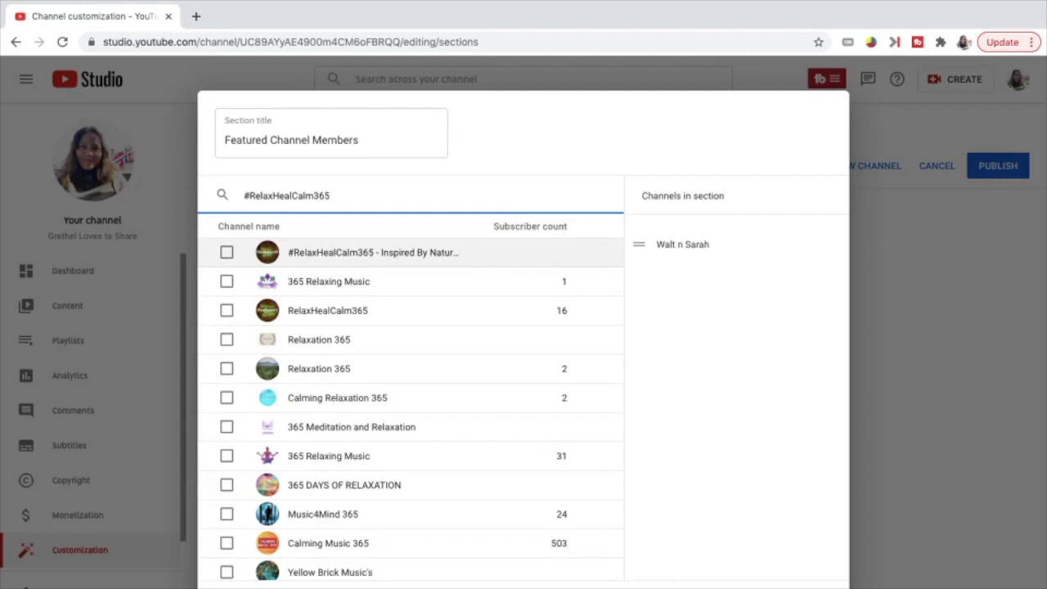
{"action": "left_click", "coordinate": [227, 252]}
Add more channels: a pasted one, Expedition Greg, Jess at SweFil and JT HandCreations.
{"action": "key", "text": "ctrl+a"}
{"action": "type", "text": "joey8sean"}
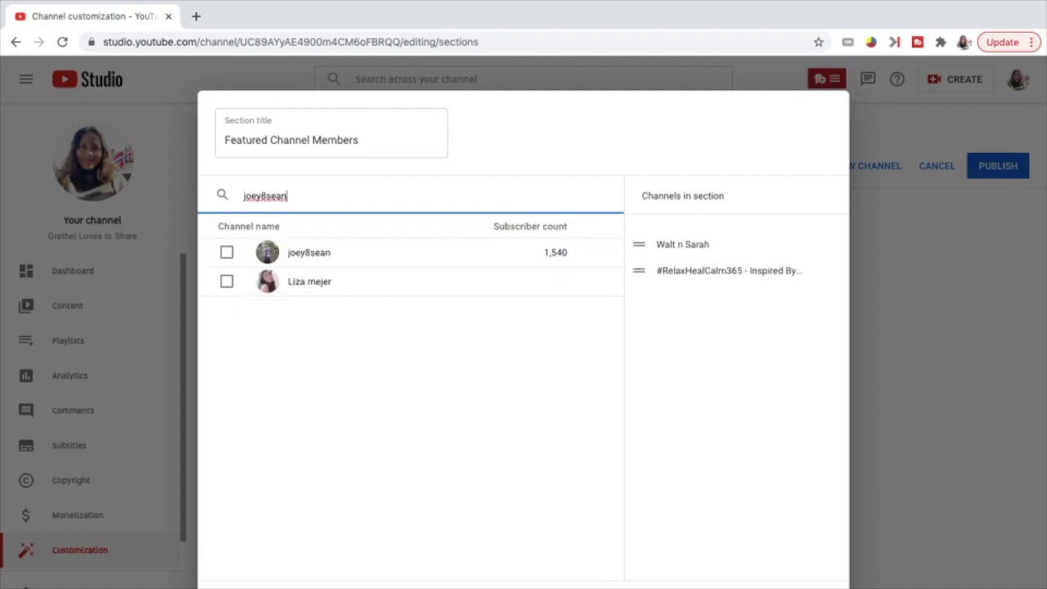
{"action": "left_click", "coordinate": [227, 252]}
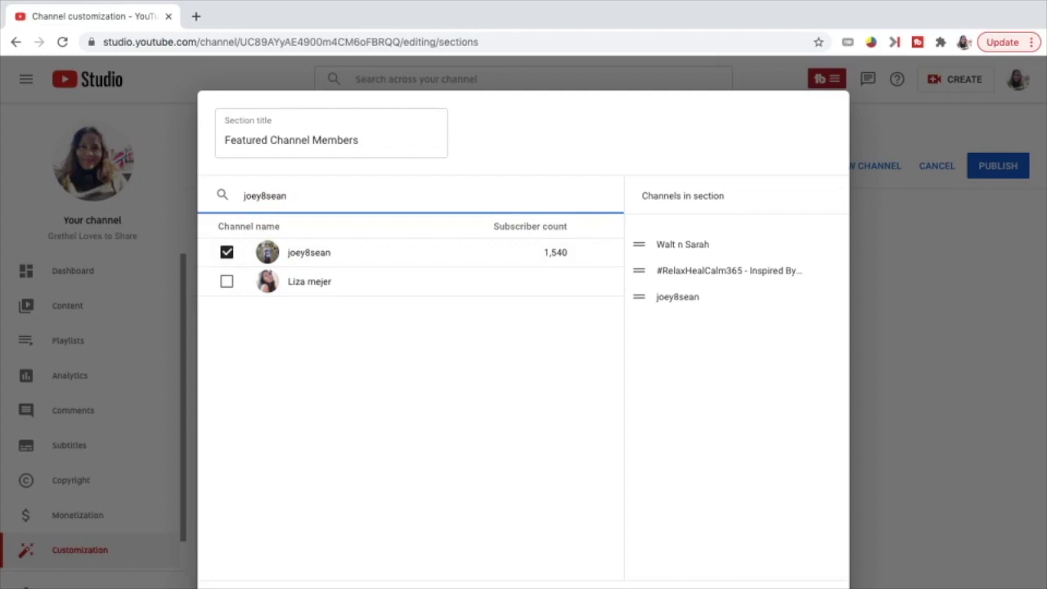
{"action": "key", "text": "ctrl+a"}
{"action": "key", "text": "BackSpace"}
{"action": "type", "text": "E"}
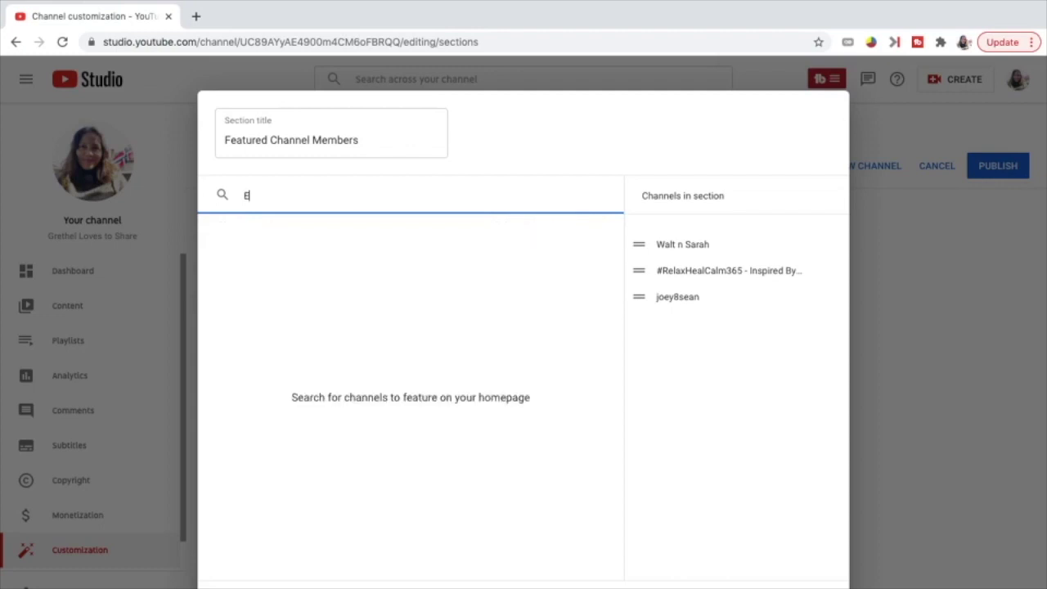
{"action": "type", "text": "xpedition Greg"}
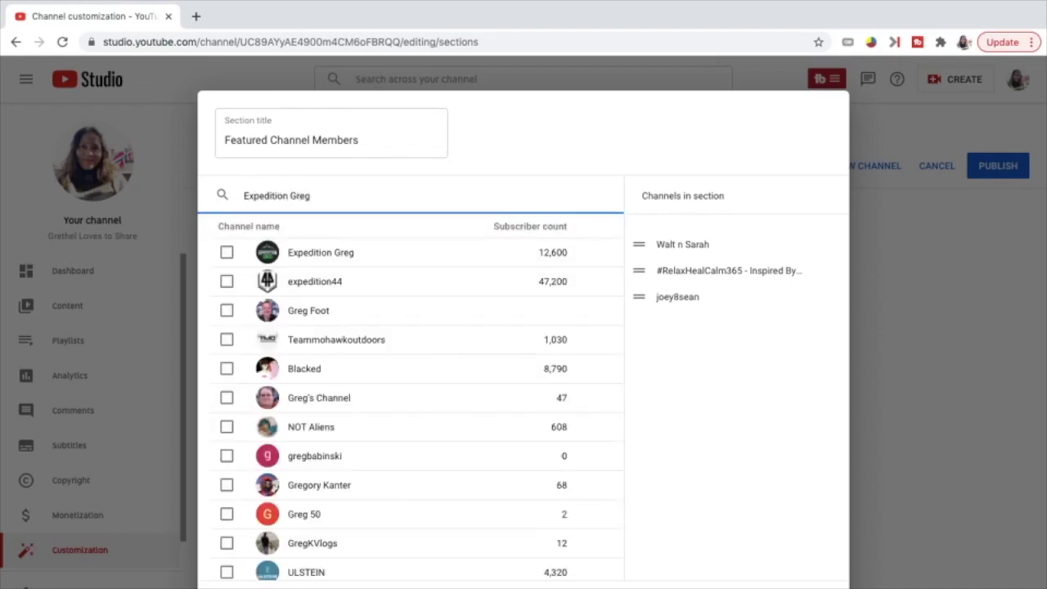
{"action": "left_click", "coordinate": [226, 251]}
{"action": "type", "text": "Jess at "}
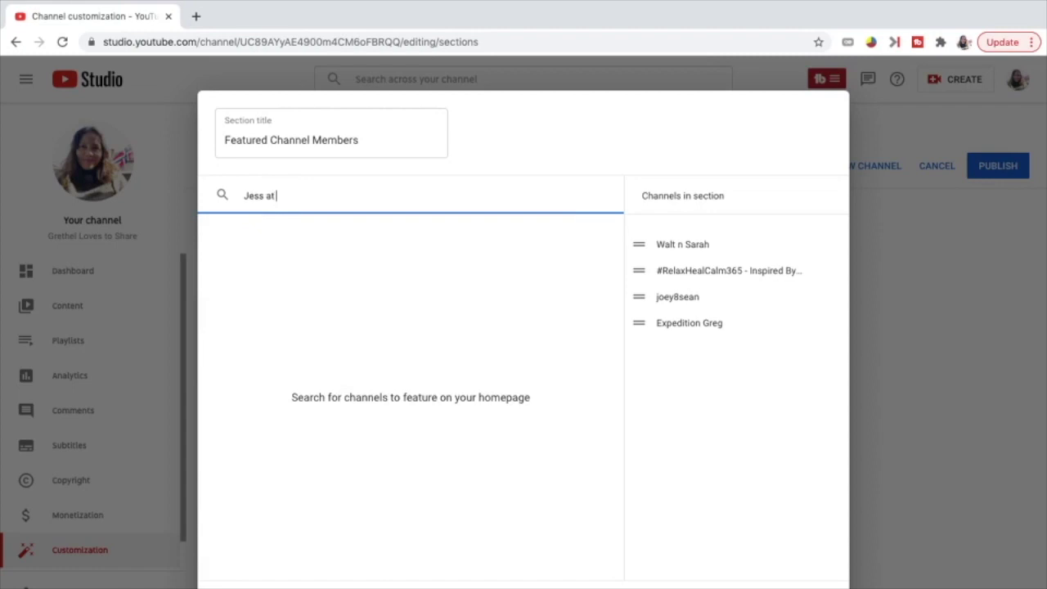
{"action": "type", "text": "SweFil"}
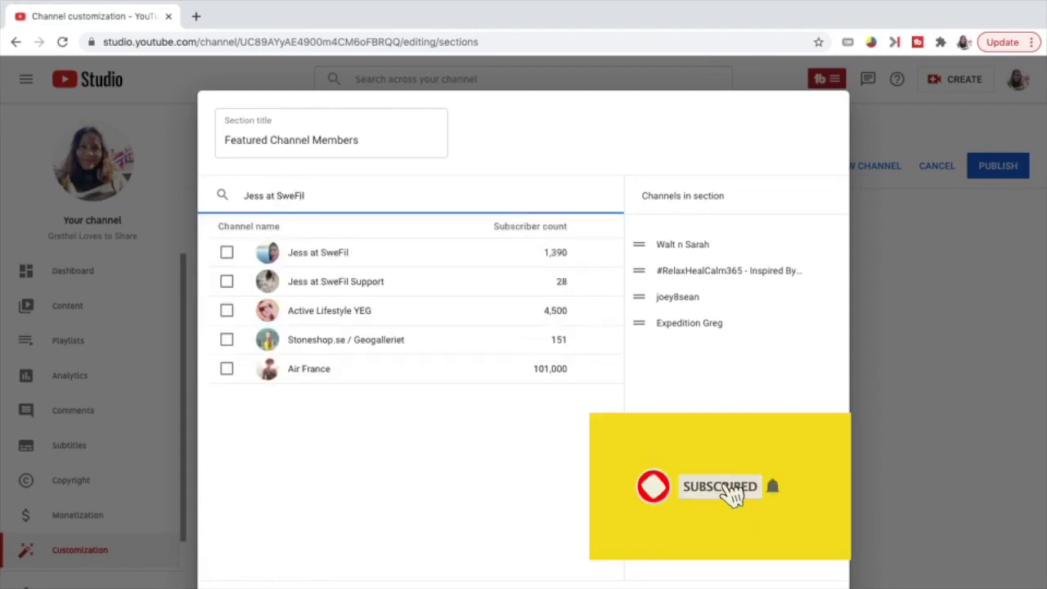
{"action": "left_click", "coordinate": [226, 252]}
{"action": "type", "text": "JT HandCreati"}
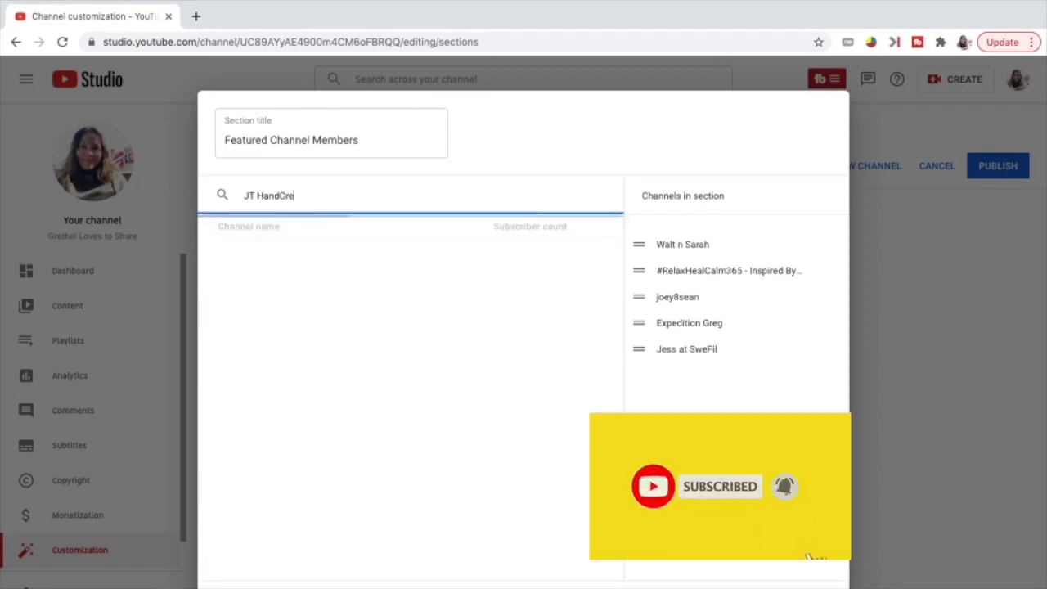
{"action": "type", "text": "ons"}
{"action": "left_click", "coordinate": [227, 252]}
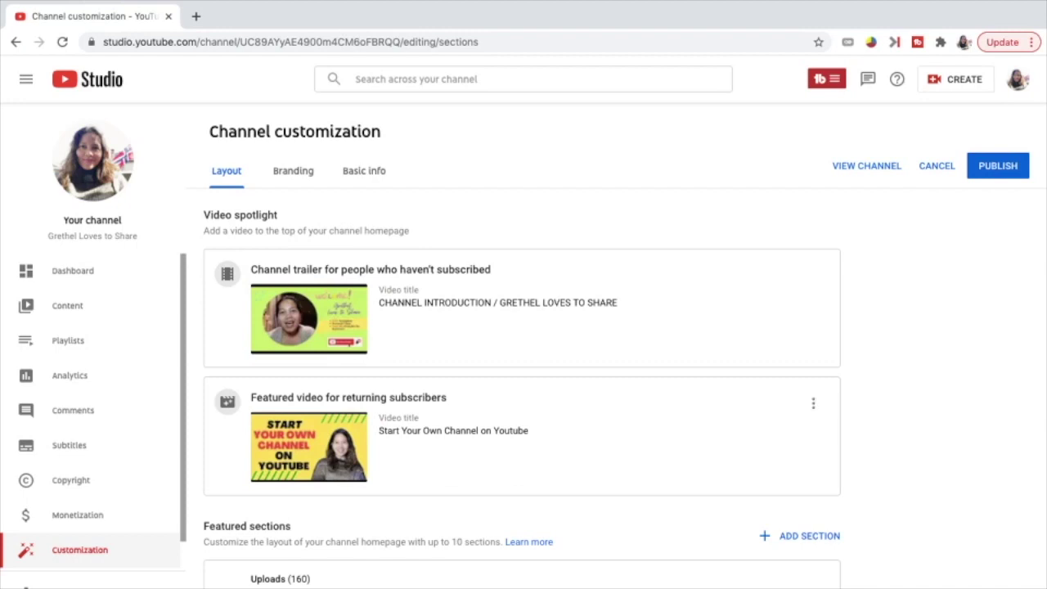
Scroll through the Featured sections list to locate the Live now card.
{"action": "scroll", "coordinate": [521, 368], "scroll_direction": "down", "scroll_amount": 4}
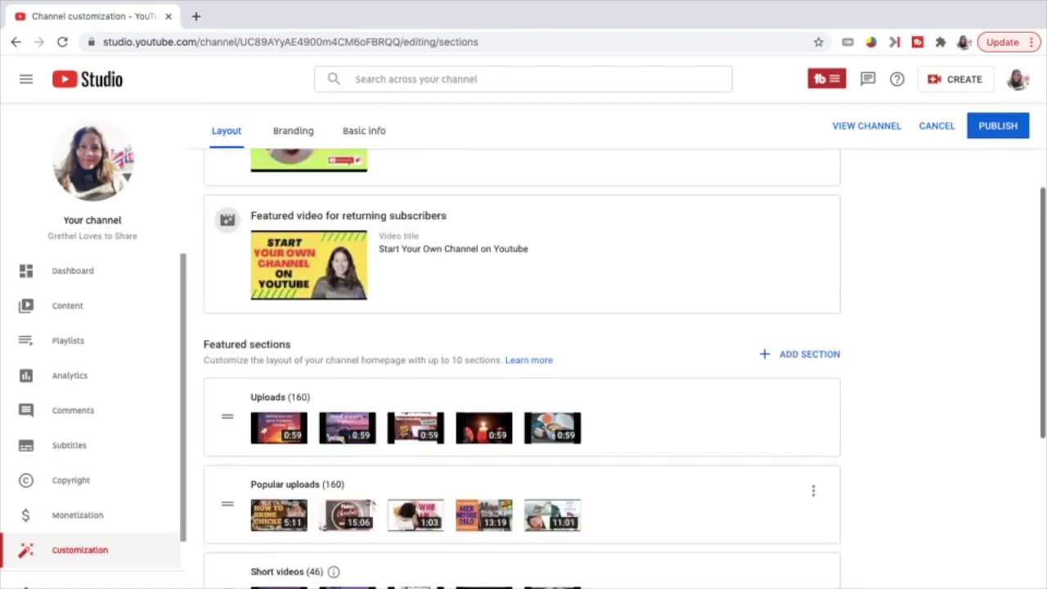
{"action": "scroll", "coordinate": [522, 368], "scroll_direction": "down", "scroll_amount": 5}
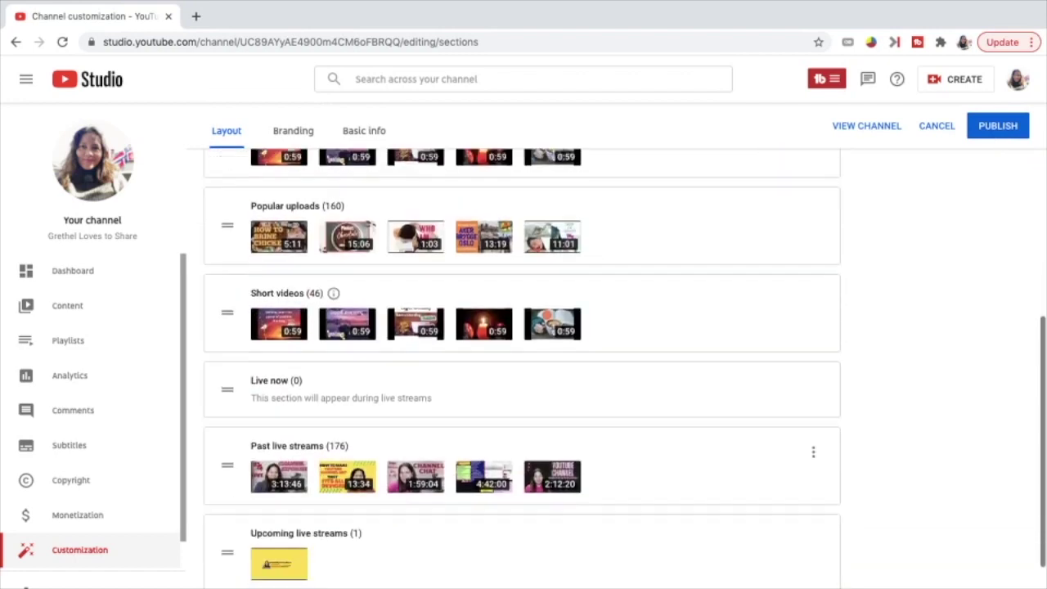
{"action": "scroll", "coordinate": [522, 368], "scroll_direction": "up", "scroll_amount": 3}
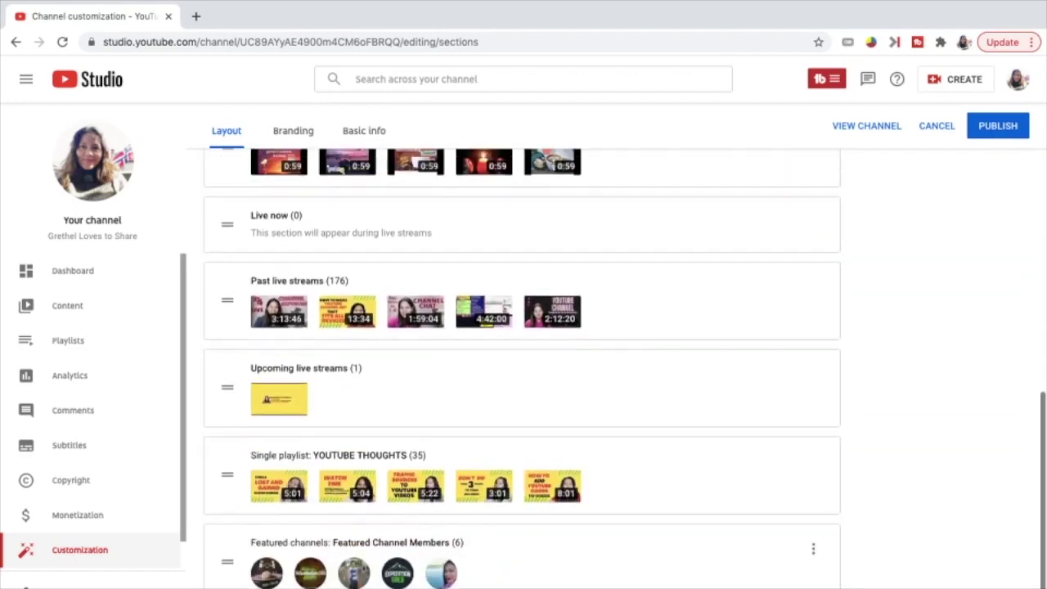
{"action": "scroll", "coordinate": [522, 368], "scroll_direction": "up", "scroll_amount": 2}
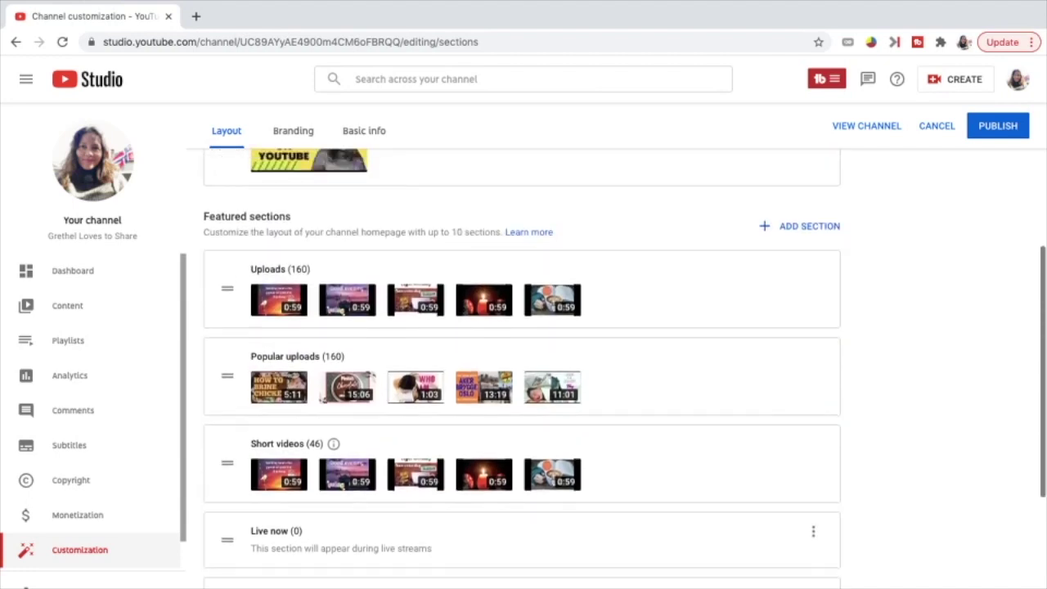
{"action": "scroll", "coordinate": [522, 368], "scroll_direction": "down", "scroll_amount": 1}
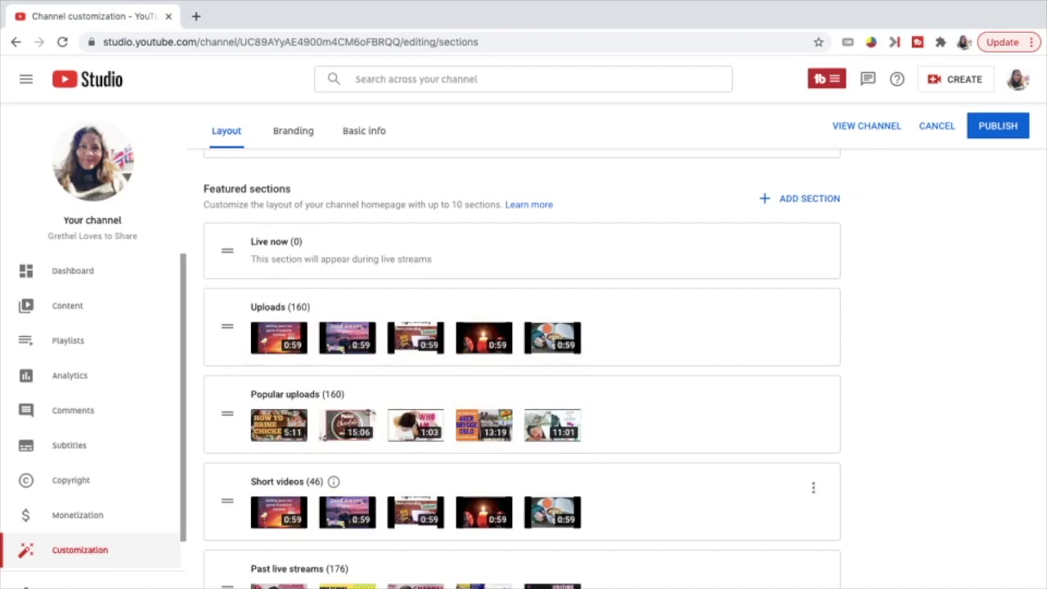
Drag the Short videos section above Uploads in Featured sections.
{"action": "scroll", "coordinate": [522, 368], "scroll_direction": "down", "scroll_amount": 2}
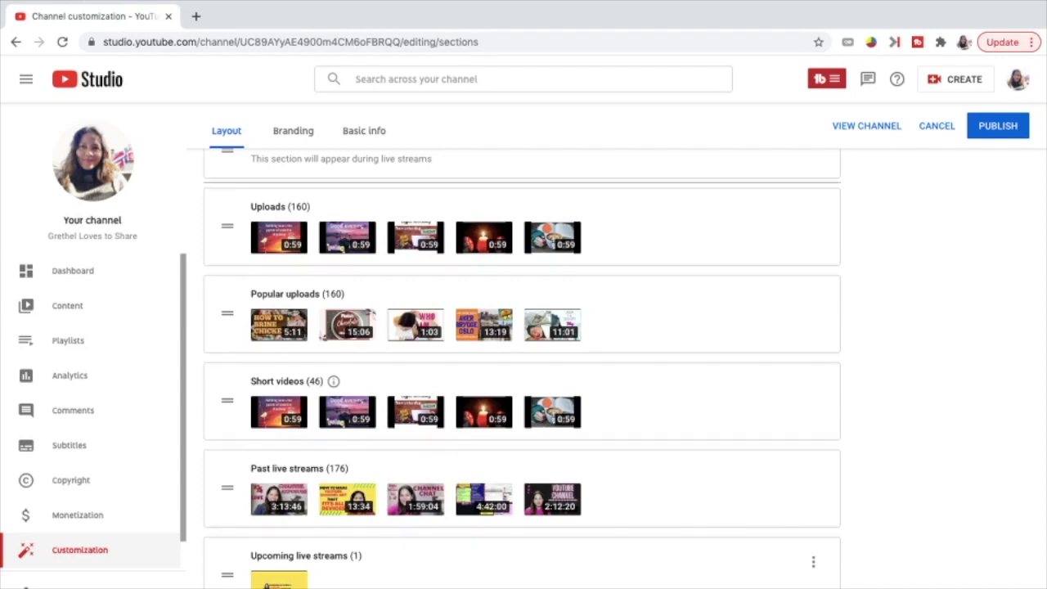
{"action": "left_click_drag", "start_coordinate": [227, 190], "coordinate": [227, 186]}
{"action": "scroll", "coordinate": [521, 368], "scroll_direction": "up", "scroll_amount": 2}
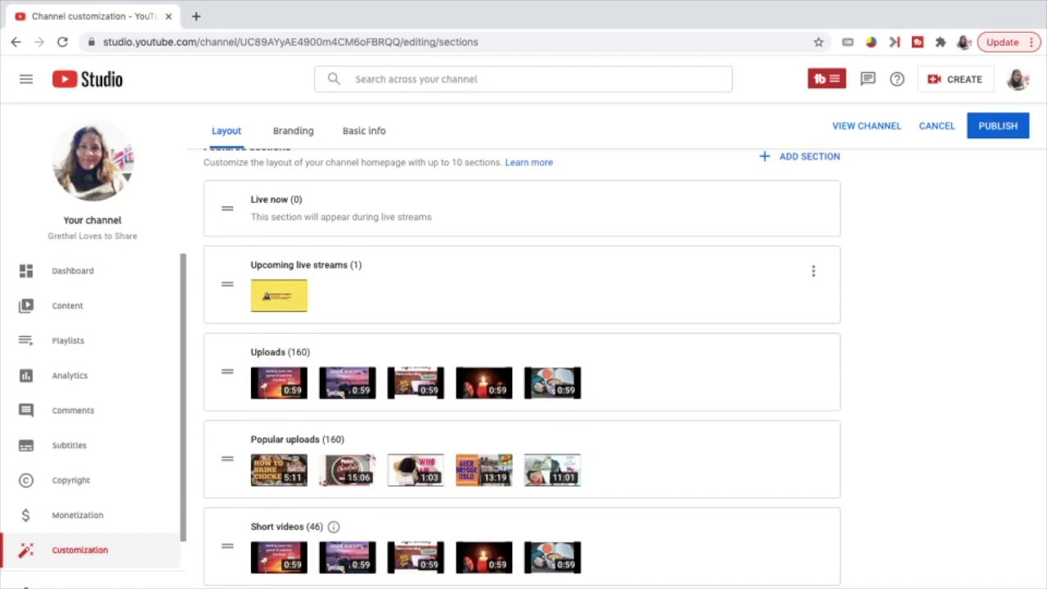
{"action": "left_click_drag", "start_coordinate": [228, 545], "coordinate": [227, 336]}
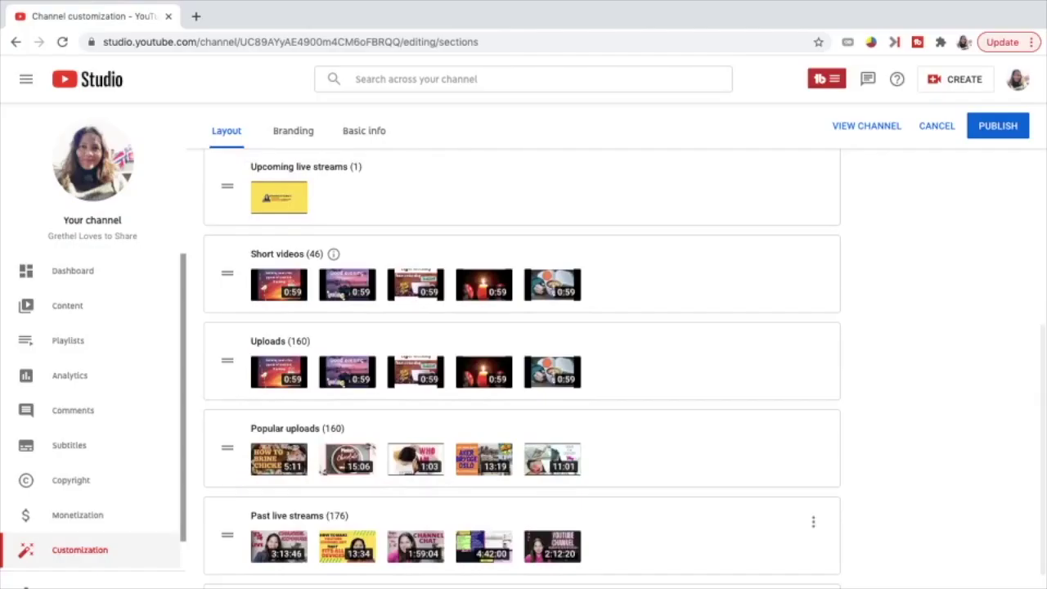
Move the YOUTUBE THOUGHTS playlist section up to sit below Short videos.
{"action": "scroll", "coordinate": [523, 368], "scroll_direction": "down", "scroll_amount": 1}
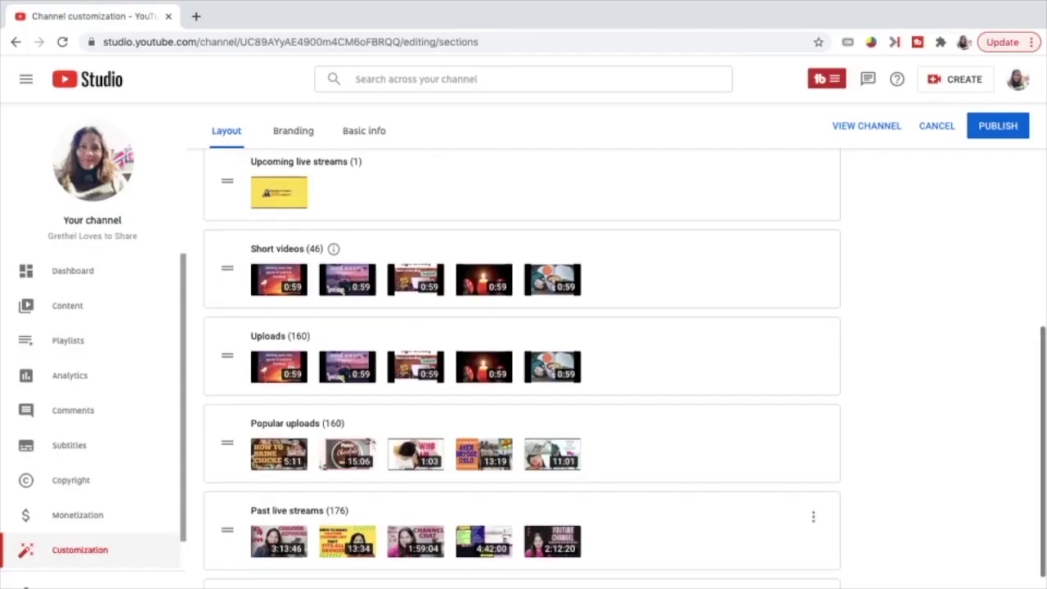
{"action": "scroll", "coordinate": [736, 573], "scroll_direction": "down", "scroll_amount": 1}
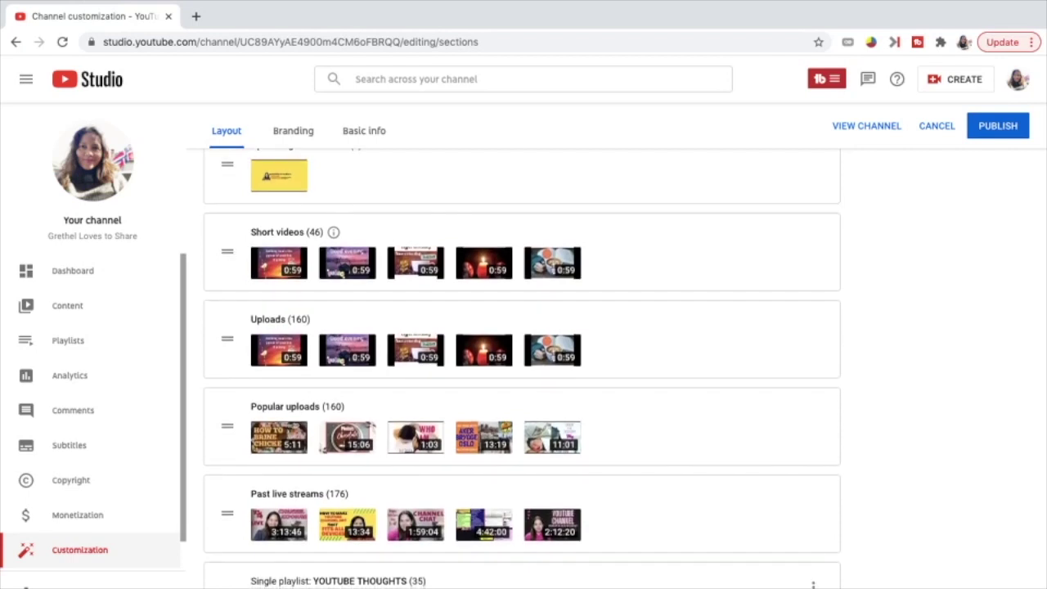
{"action": "left_click_drag", "start_coordinate": [227, 582], "coordinate": [228, 339]}
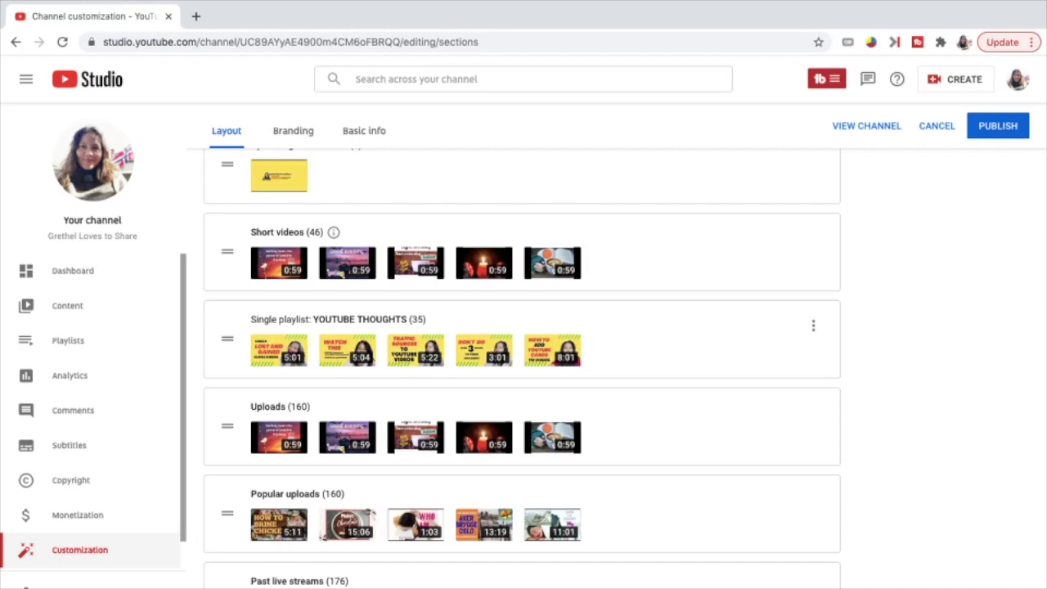
{"action": "scroll", "coordinate": [809, 315], "scroll_direction": "down", "scroll_amount": 2}
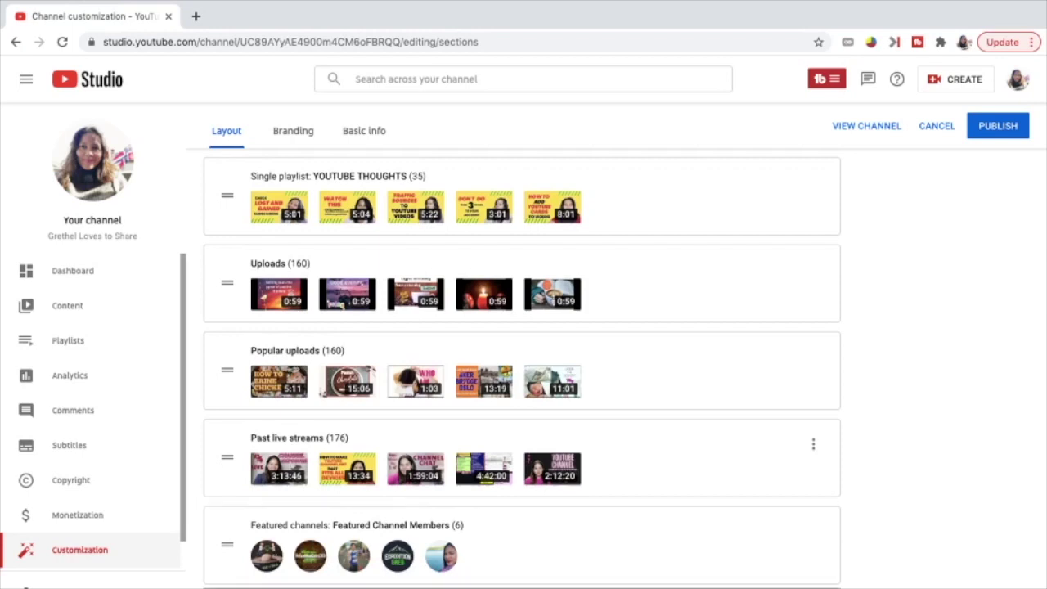
{"action": "scroll", "coordinate": [523, 368], "scroll_direction": "up", "scroll_amount": 6}
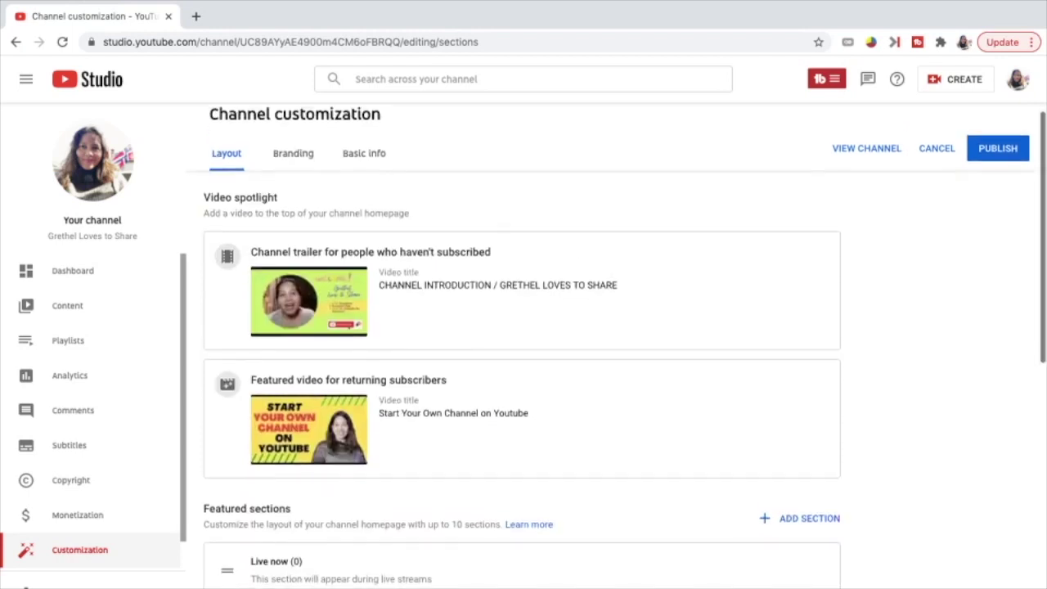
{"action": "scroll", "coordinate": [523, 343], "scroll_direction": "down", "scroll_amount": 4}
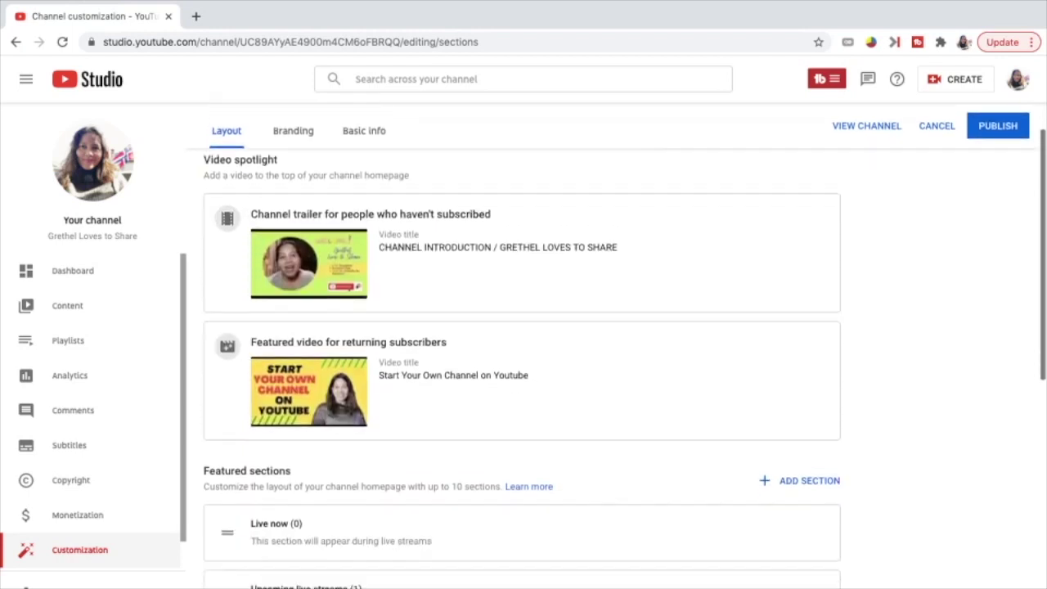
{"action": "scroll", "coordinate": [523, 368], "scroll_direction": "down", "scroll_amount": 4}
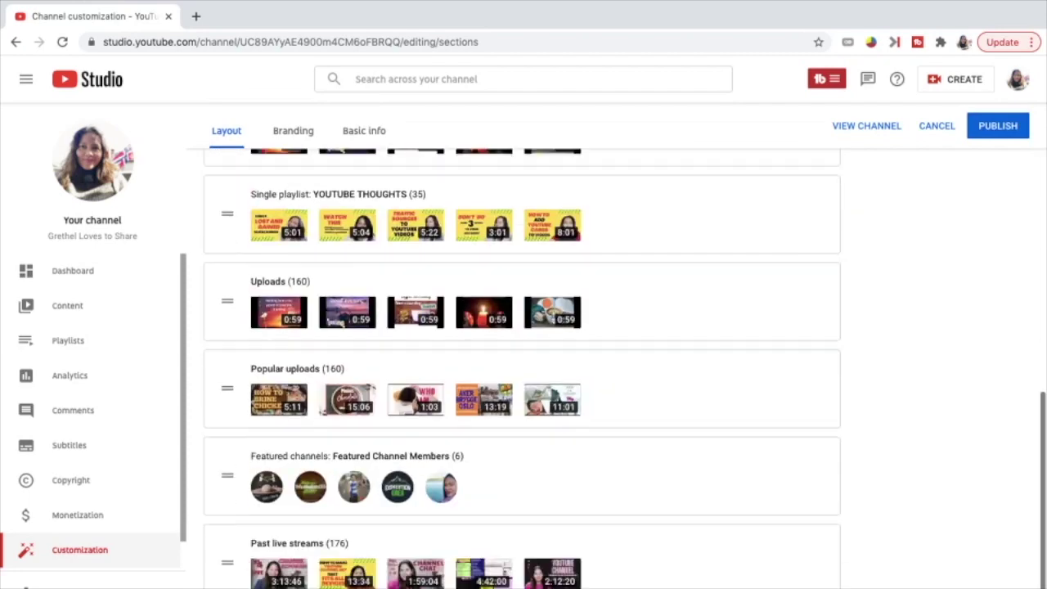
{"action": "scroll", "coordinate": [523, 368], "scroll_direction": "up", "scroll_amount": 3}
{"action": "scroll", "coordinate": [524, 368], "scroll_direction": "up", "scroll_amount": 5}
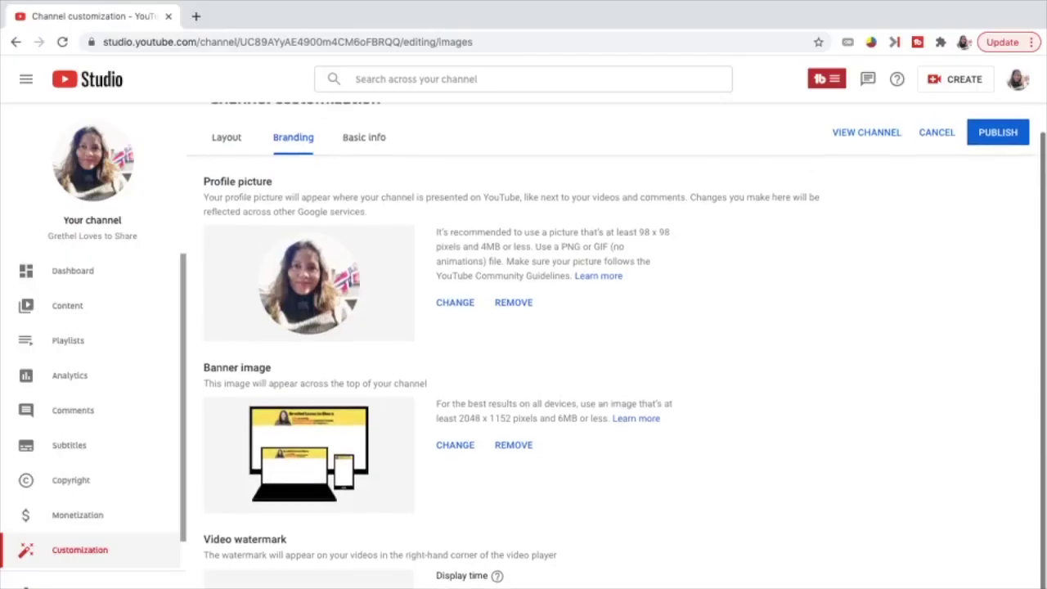
Scroll the Branding tab to view the profile picture, banner image and watermark settings.
{"action": "scroll", "coordinate": [617, 345], "scroll_direction": "up", "scroll_amount": 1}
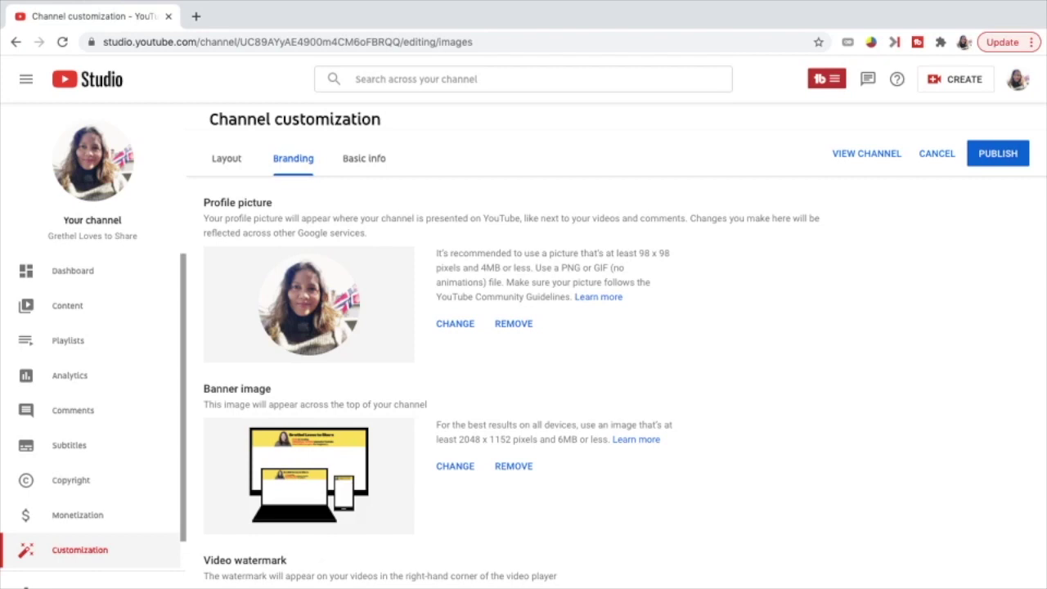
{"action": "scroll", "coordinate": [524, 344], "scroll_direction": "down", "scroll_amount": 1}
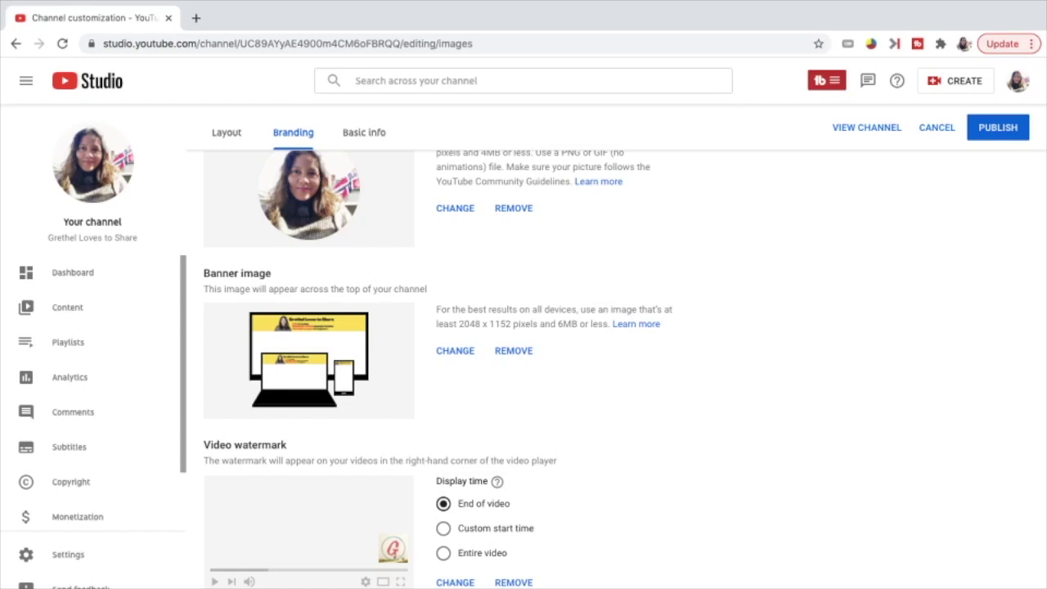
Set the video watermark to display for the entire video.
{"action": "left_click", "coordinate": [442, 553]}
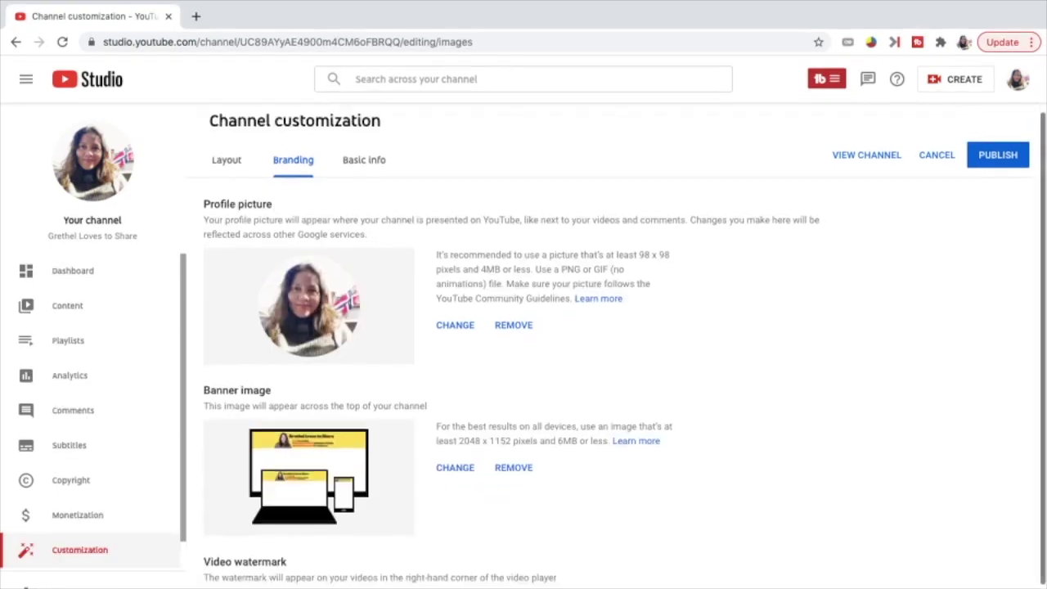
{"action": "scroll", "coordinate": [625, 346], "scroll_direction": "down", "scroll_amount": 2}
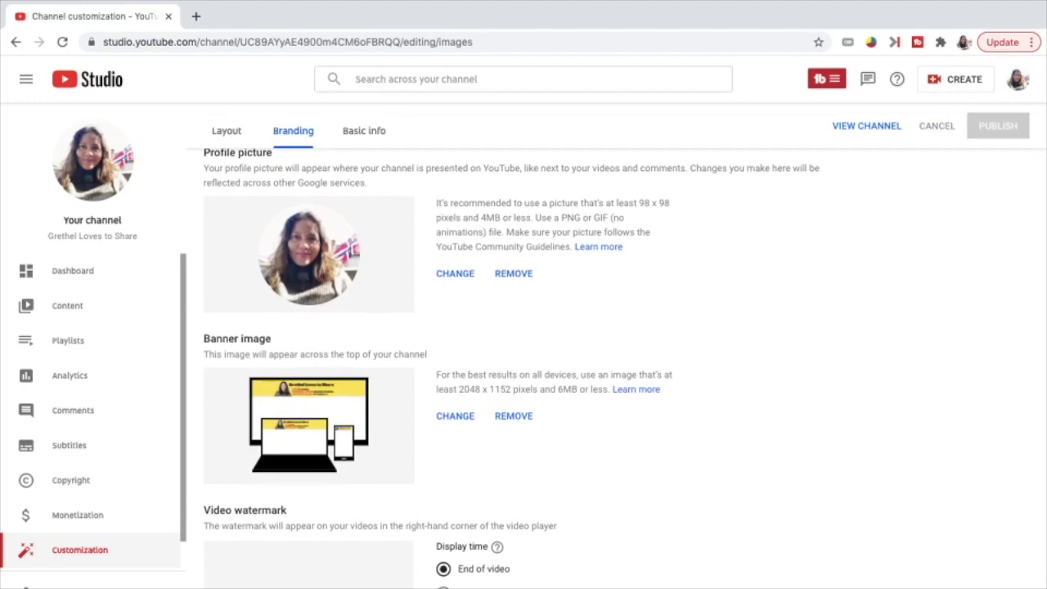
{"action": "scroll", "coordinate": [625, 364], "scroll_direction": "up", "scroll_amount": 1}
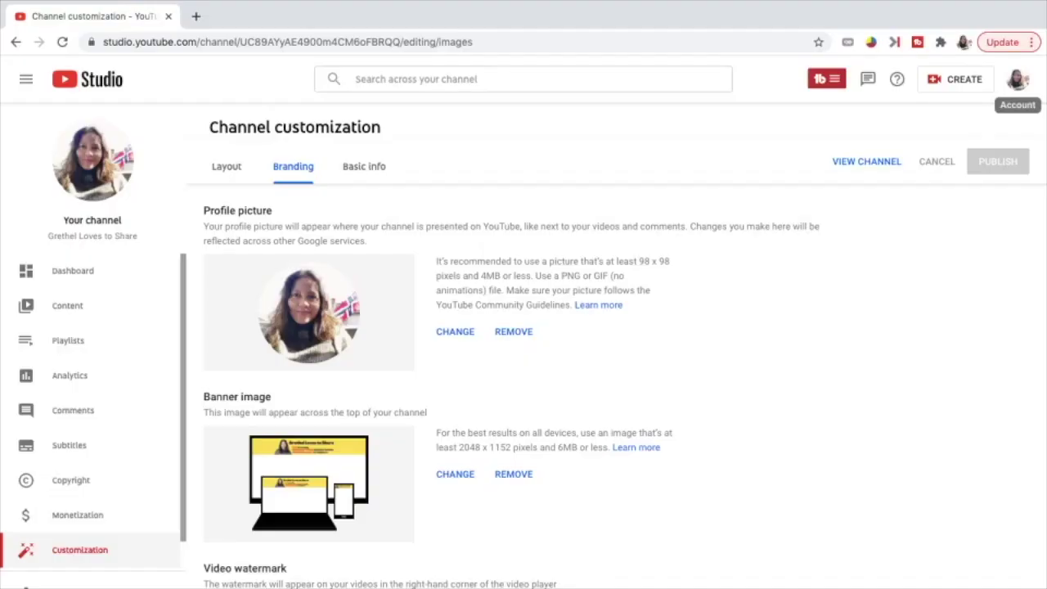
Go to the channel's public page through Your channel in the account menu.
{"action": "left_click", "coordinate": [1017, 78]}
{"action": "left_click", "coordinate": [883, 164]}
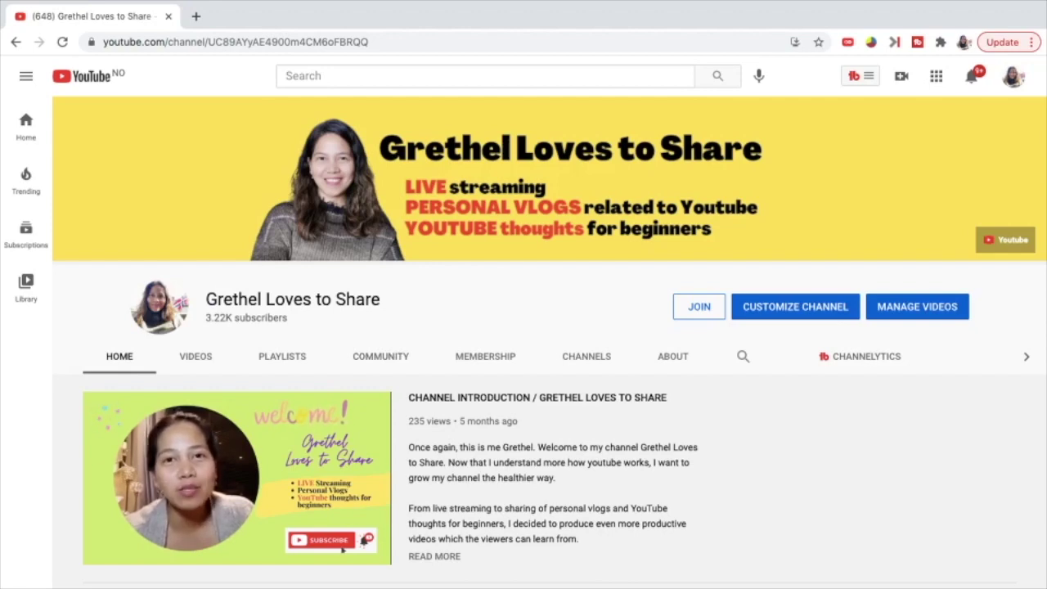
{"action": "scroll", "coordinate": [524, 327], "scroll_direction": "down", "scroll_amount": 3}
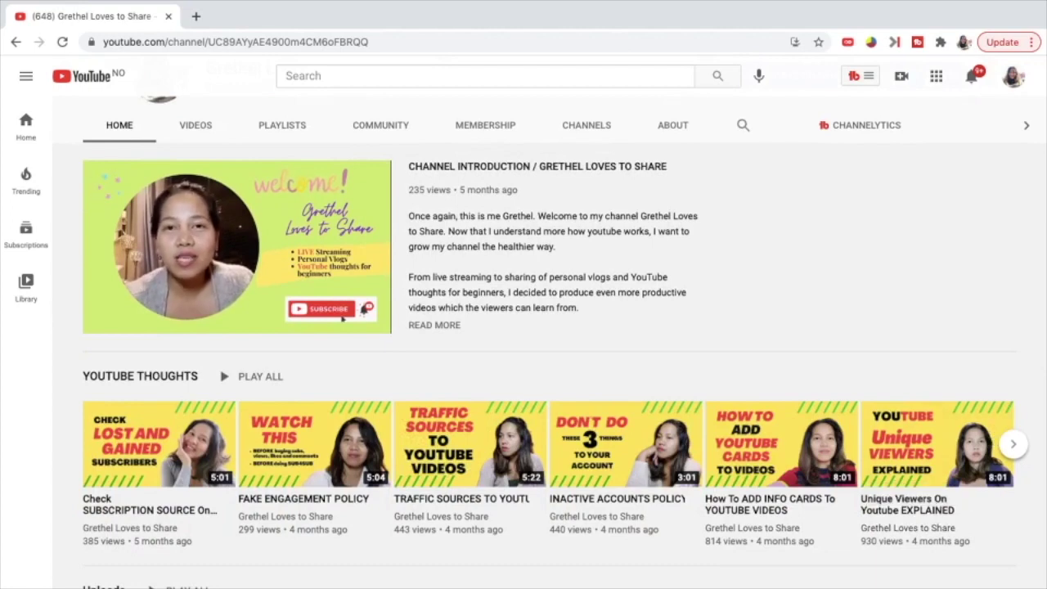
{"action": "scroll", "coordinate": [524, 360], "scroll_direction": "down", "scroll_amount": 2}
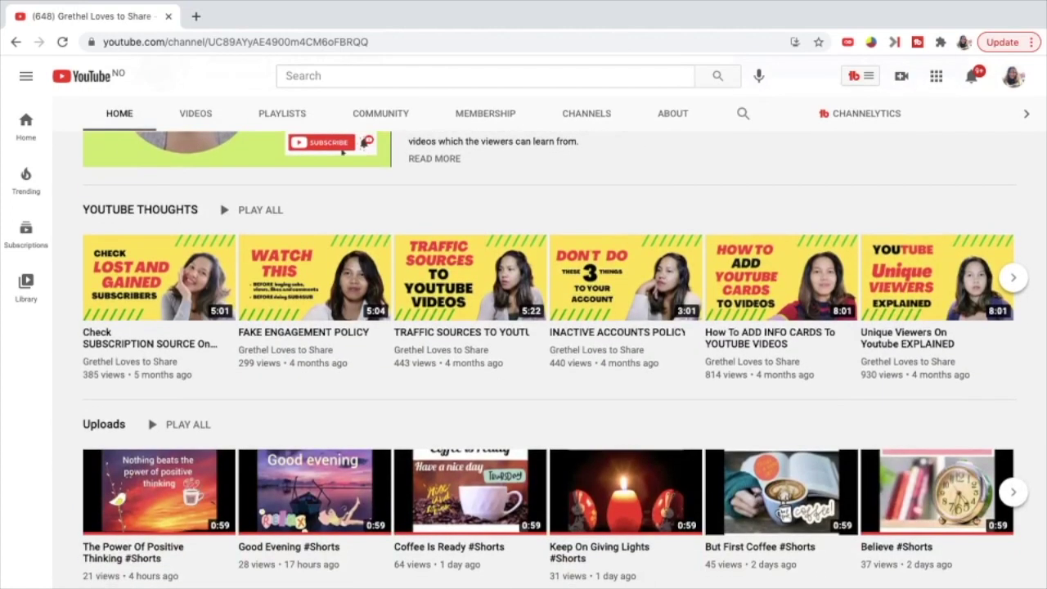
{"action": "scroll", "coordinate": [523, 359], "scroll_direction": "down", "scroll_amount": 2}
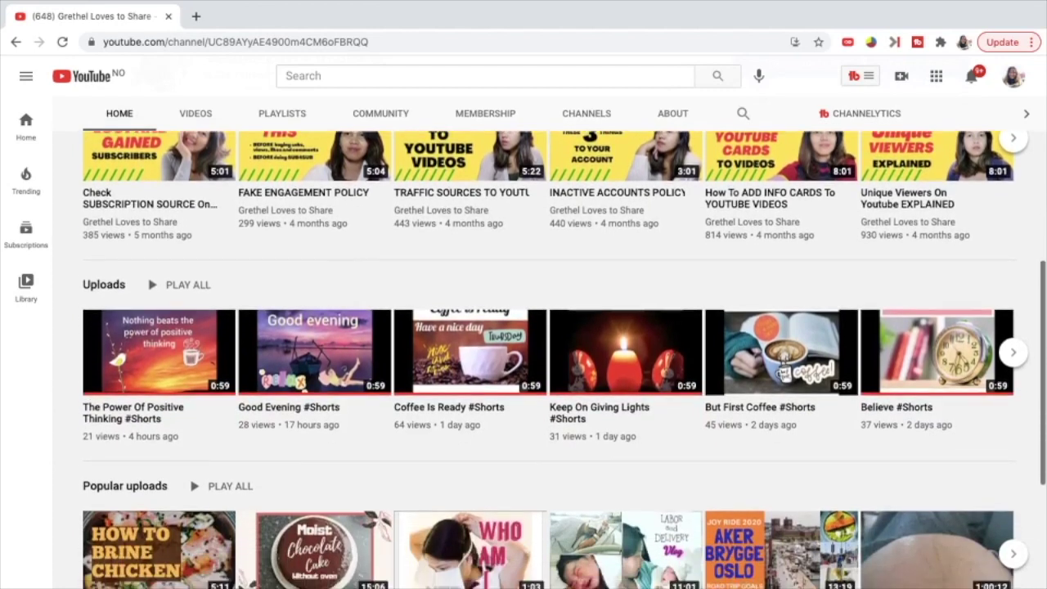
{"action": "scroll", "coordinate": [523, 360], "scroll_direction": "down", "scroll_amount": 3}
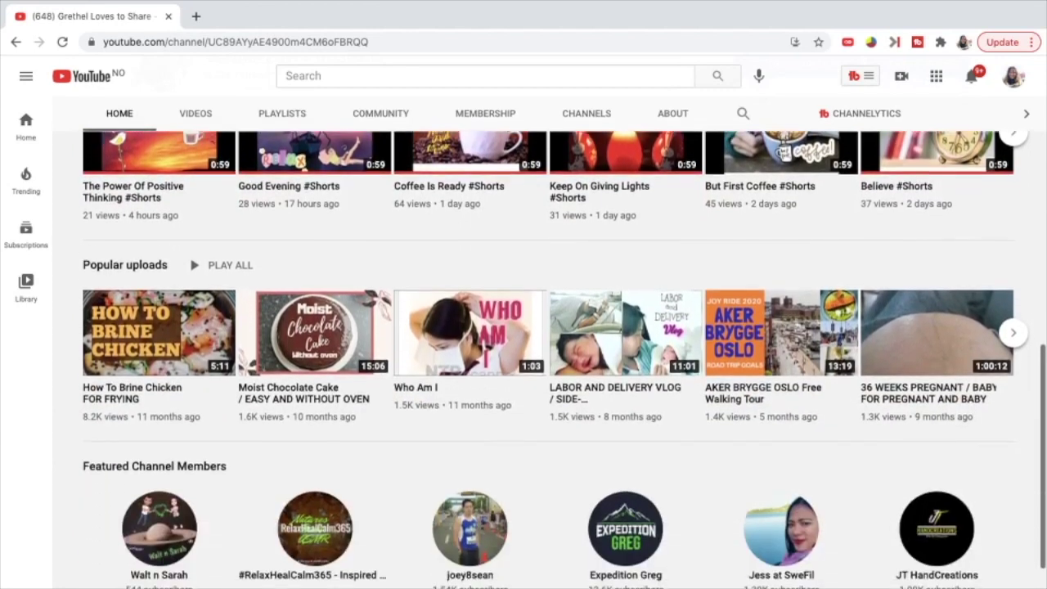
{"action": "scroll", "coordinate": [523, 360], "scroll_direction": "down", "scroll_amount": 2}
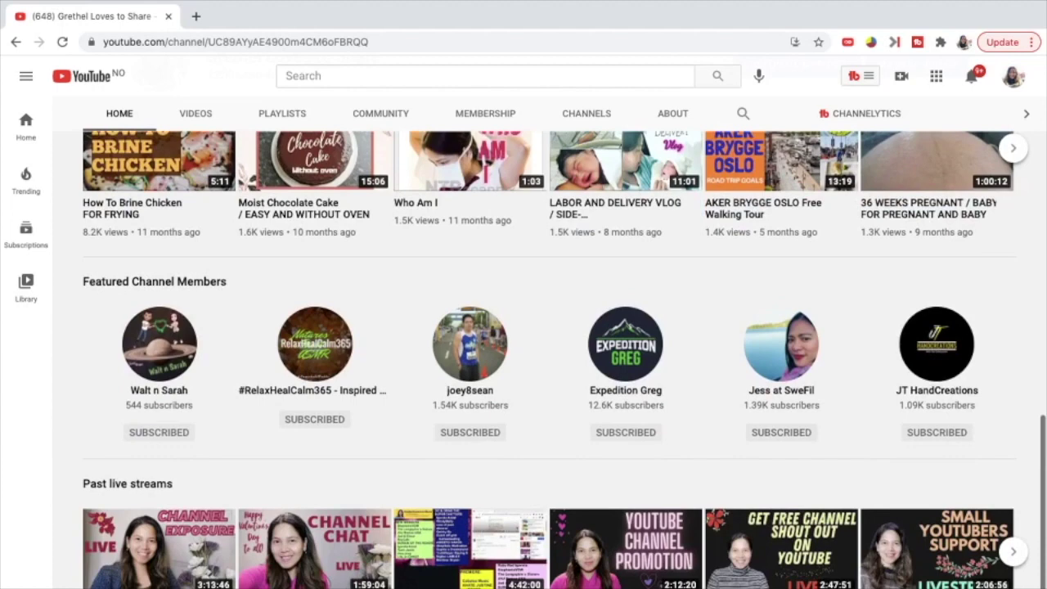
{"action": "scroll", "coordinate": [523, 360], "scroll_direction": "up", "scroll_amount": 4}
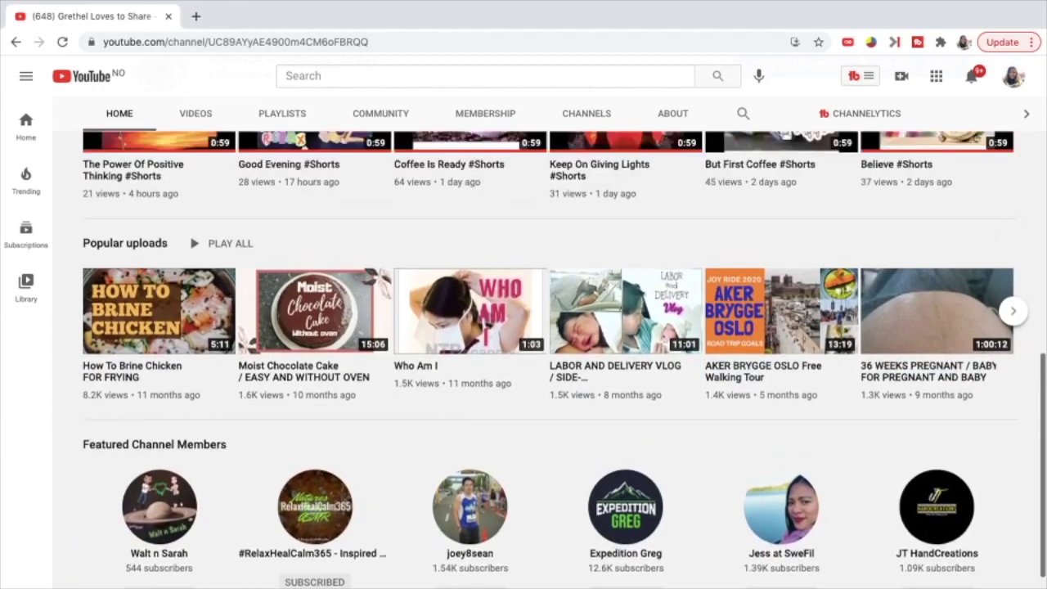
{"action": "scroll", "coordinate": [523, 360], "scroll_direction": "up", "scroll_amount": 2}
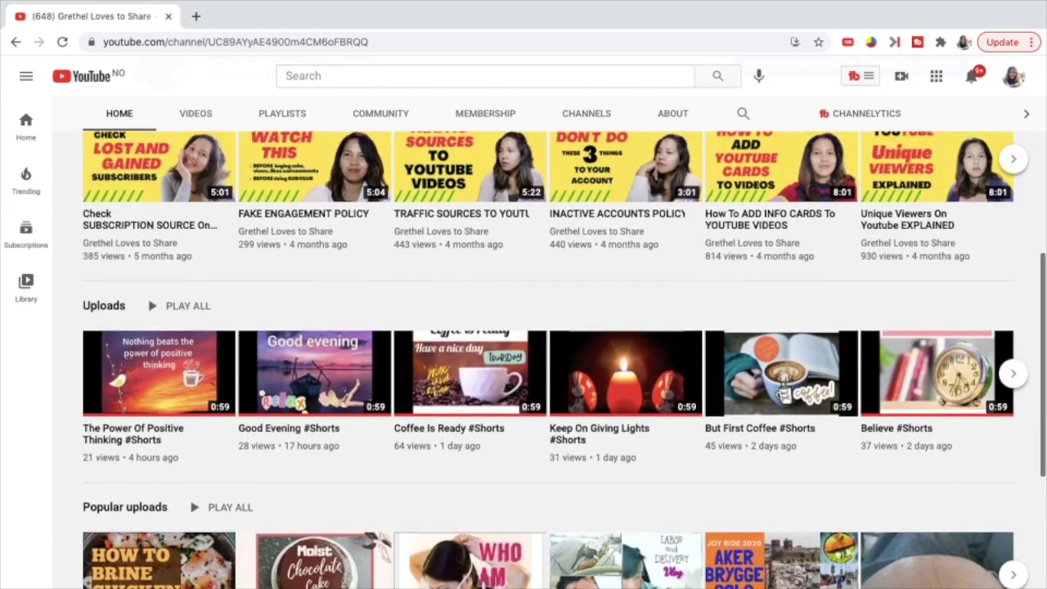
{"action": "scroll", "coordinate": [523, 360], "scroll_direction": "up", "scroll_amount": 2}
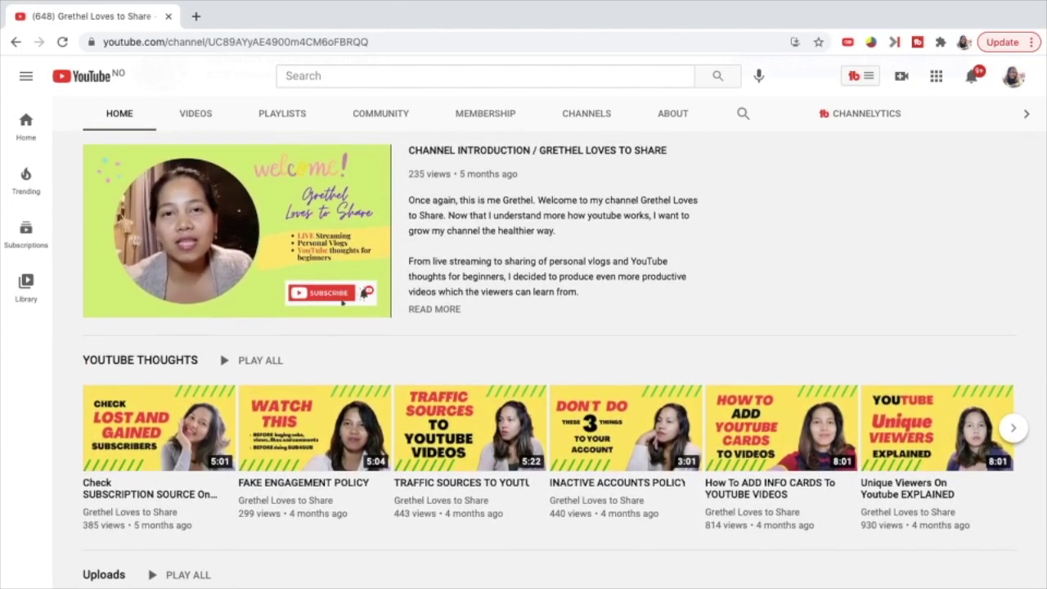
{"action": "scroll", "coordinate": [523, 359], "scroll_direction": "up", "scroll_amount": 2}
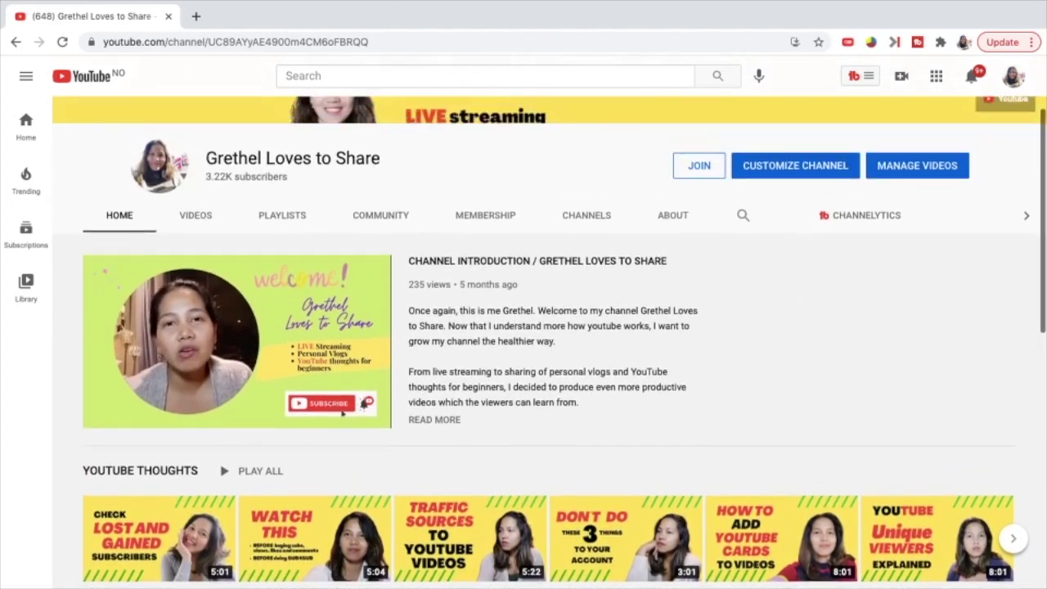
{"action": "scroll", "coordinate": [524, 359], "scroll_direction": "up", "scroll_amount": 1}
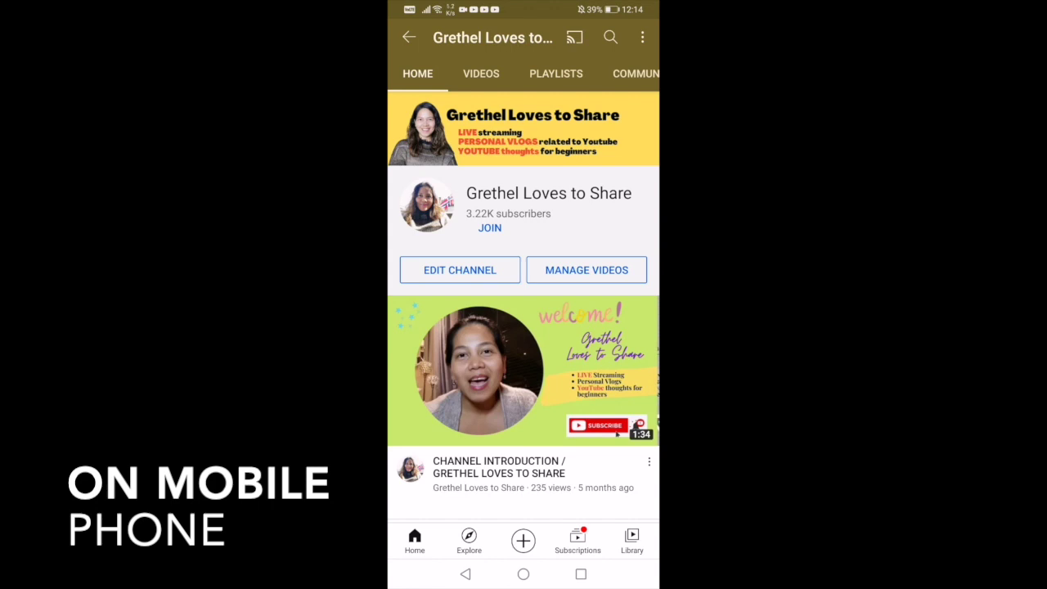
On the phone's channel Home tab, swipe through the Shorts carousel and back.
{"action": "scroll", "coordinate": [524, 327], "scroll_direction": "down", "scroll_amount": 5}
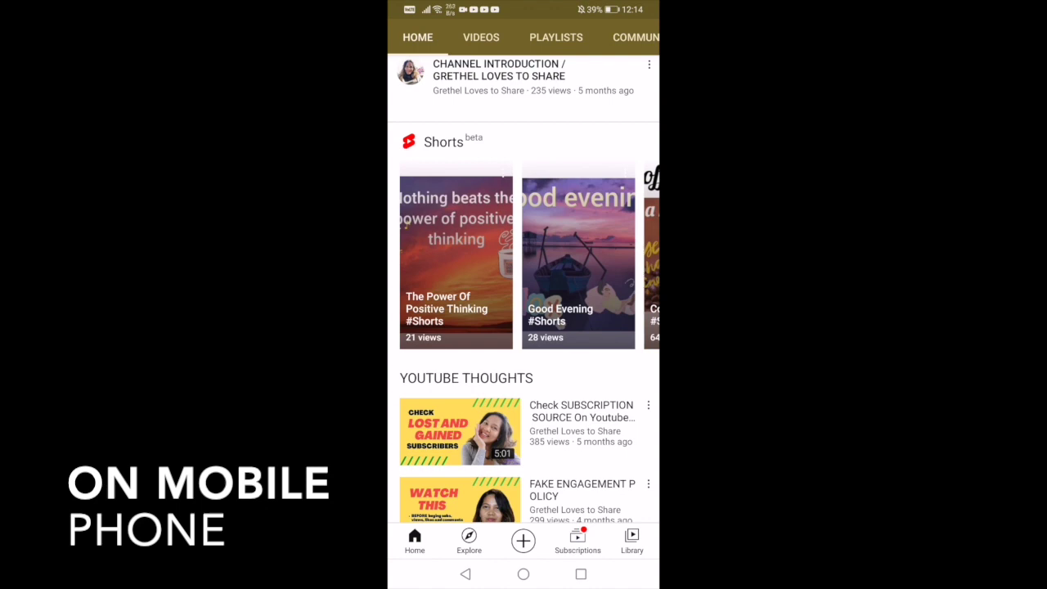
{"action": "left_click_drag", "start_coordinate": [597, 327], "coordinate": [491, 327]}
{"action": "left_click_drag", "start_coordinate": [426, 320], "coordinate": [654, 311]}
Scroll down past Uploads, Popular uploads and Featured Channel Members to Past live streams.
{"action": "scroll", "coordinate": [524, 327], "scroll_direction": "down", "scroll_amount": 3}
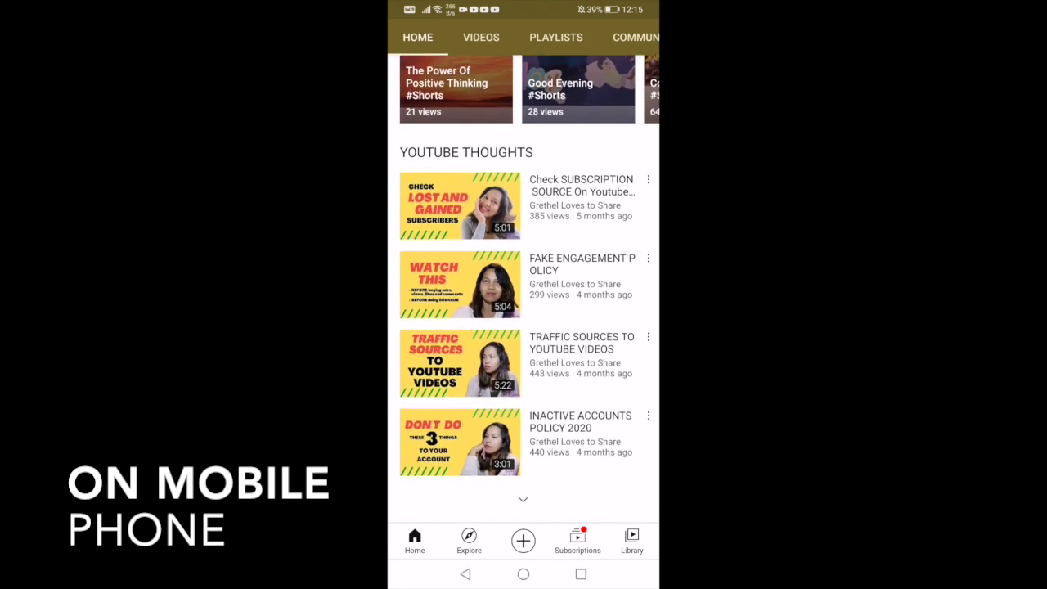
{"action": "scroll", "coordinate": [615, 325], "scroll_direction": "down", "scroll_amount": 5}
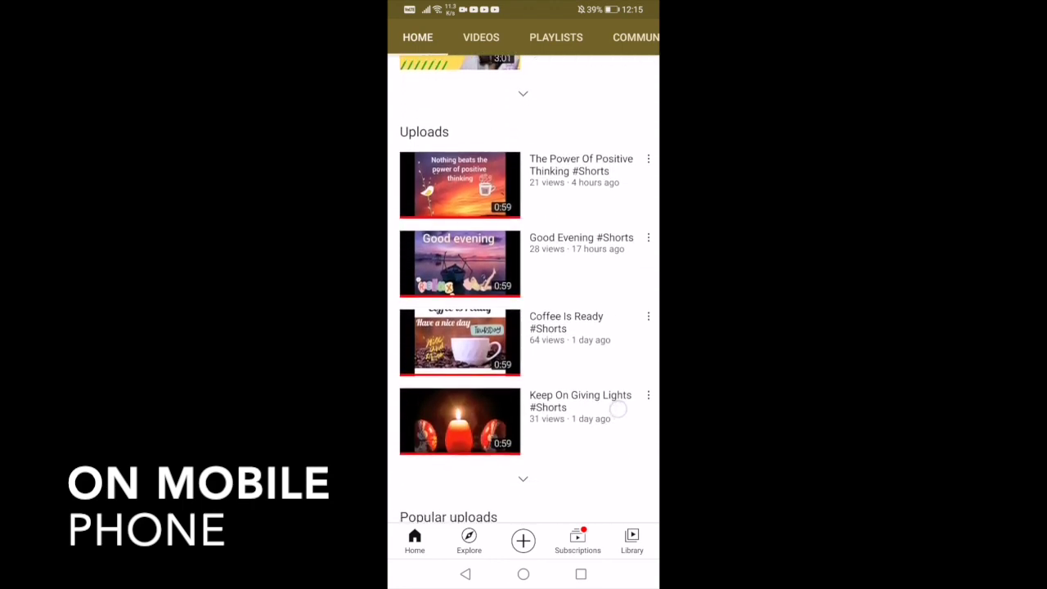
{"action": "scroll", "coordinate": [633, 346], "scroll_direction": "down", "scroll_amount": 2}
{"action": "scroll", "coordinate": [610, 386], "scroll_direction": "down", "scroll_amount": 3}
{"action": "scroll", "coordinate": [618, 382], "scroll_direction": "down", "scroll_amount": 5}
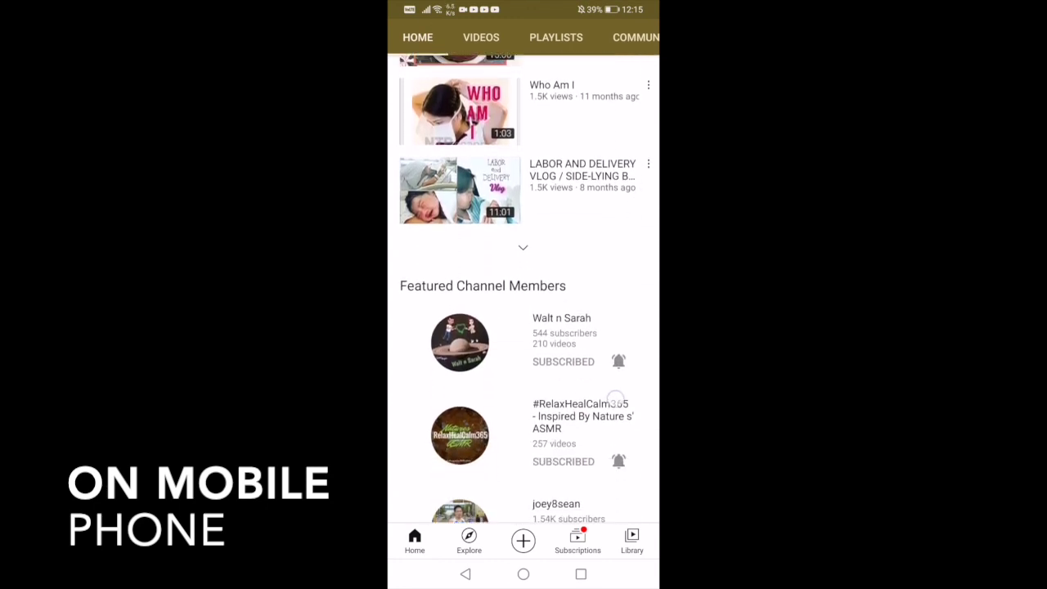